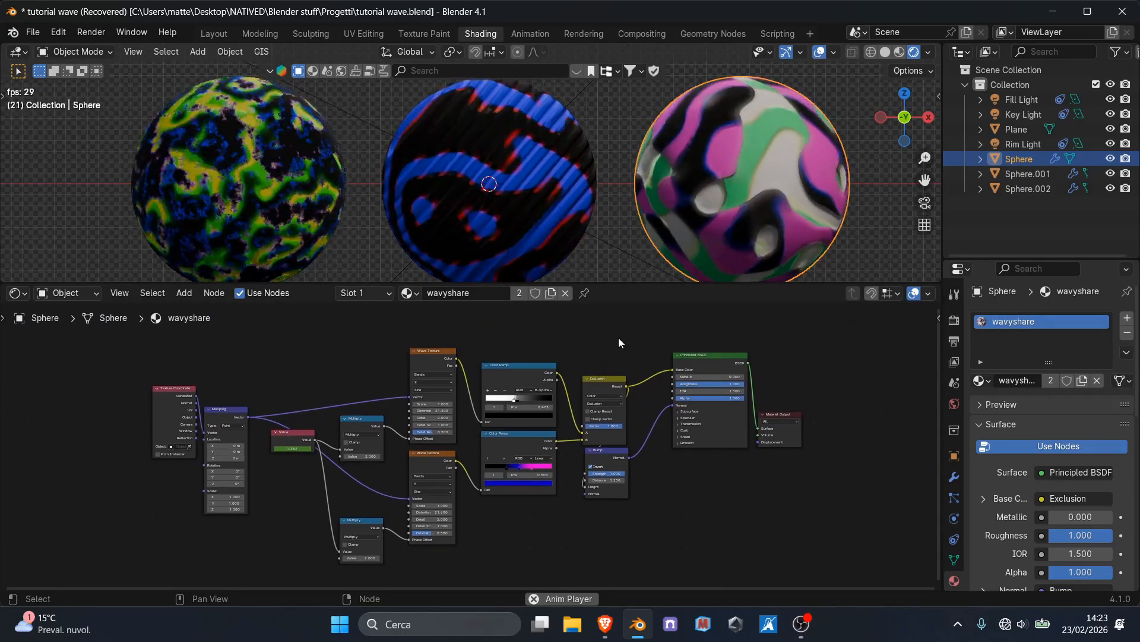
Step: Play the animation and examine the three animated spheres from an angled view in an enlarged 3D viewport
{"action": "key", "text": "space"}
{"action": "left_click_drag", "start_coordinate": [631, 284], "coordinate": [631, 505]}
{"action": "middle_click_drag", "start_coordinate": [511, 300], "coordinate": [531, 323]}
{"action": "key", "text": "space"}
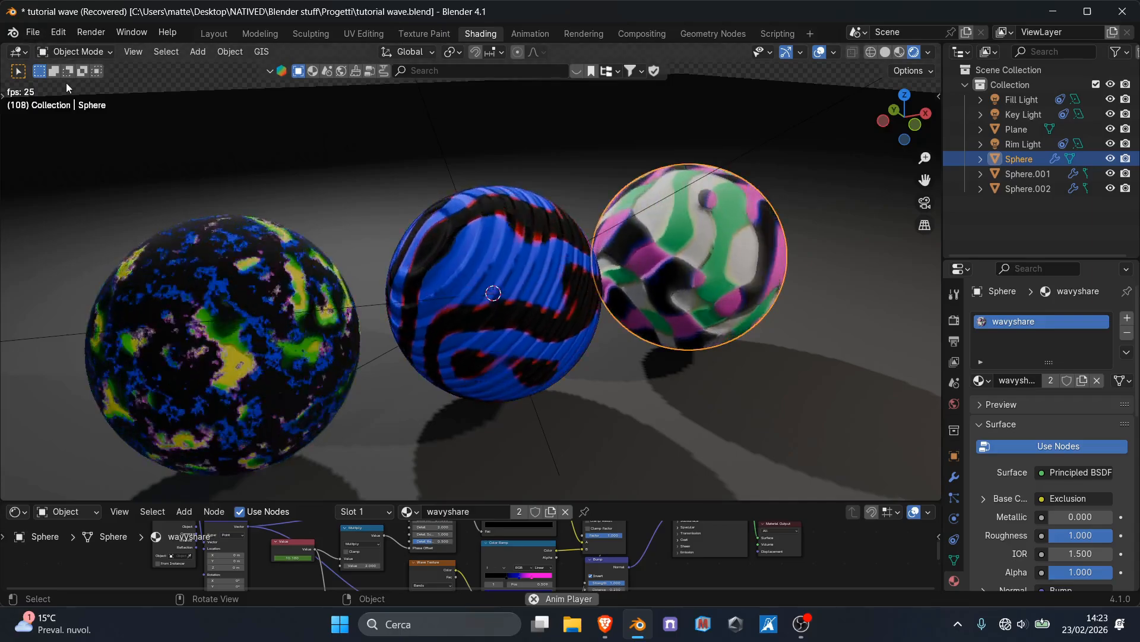
Step: Start a new file and set up the Shading workspace with a wider node editor for the plane
{"action": "left_click", "coordinate": [33, 32]}
{"action": "mouse_move", "coordinate": [50, 53]}
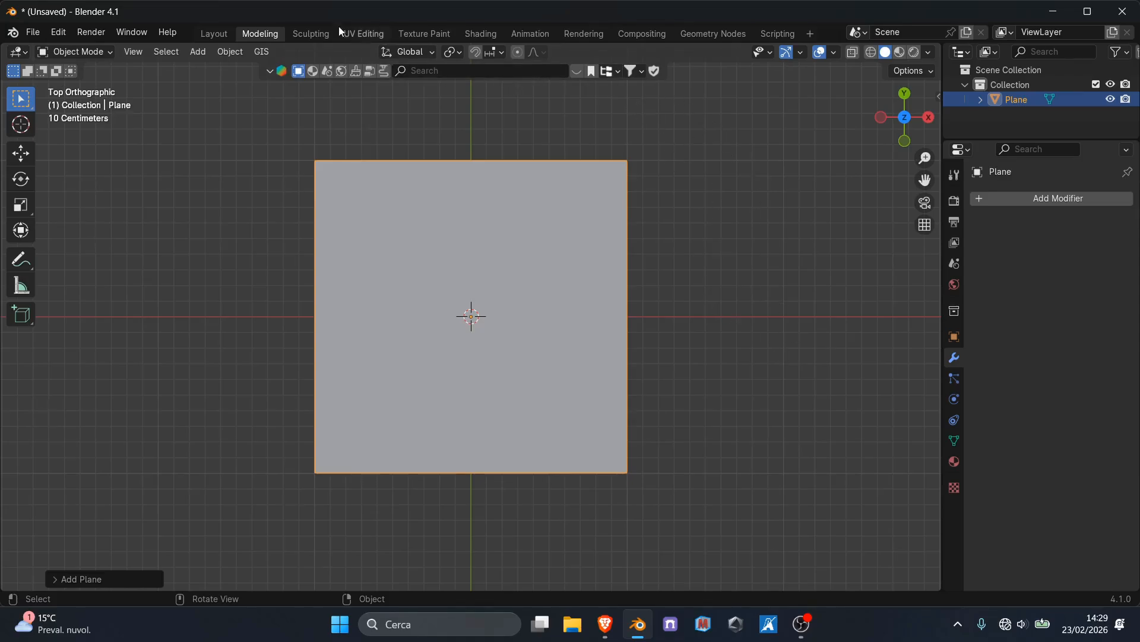
{"action": "left_click", "coordinate": [488, 33]}
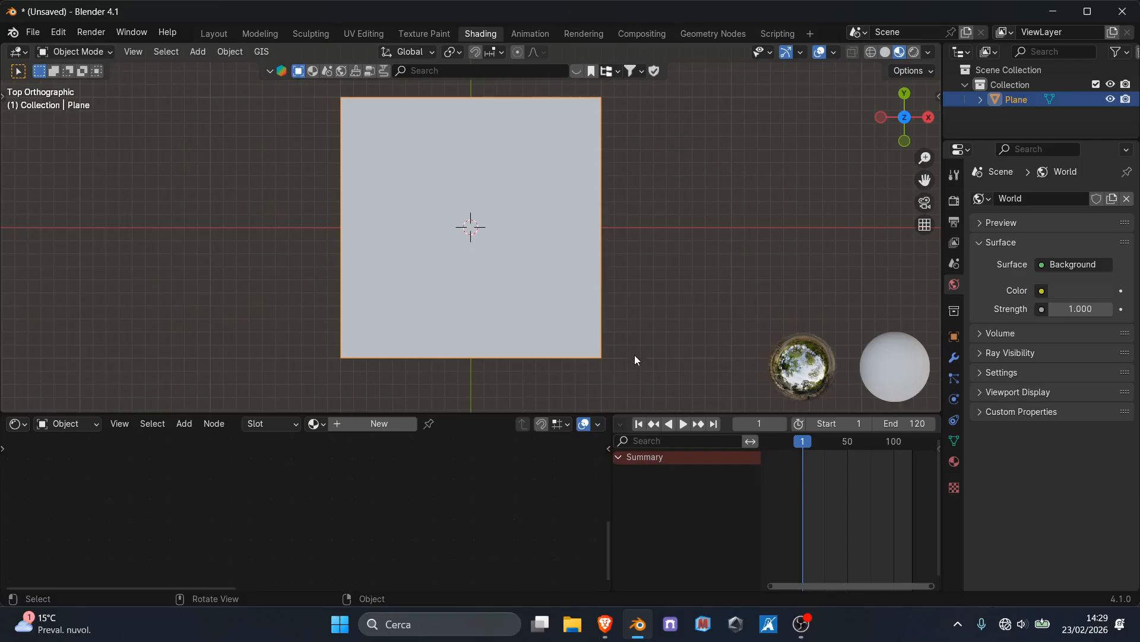
{"action": "left_click_drag", "start_coordinate": [614, 463], "coordinate": [681, 464]}
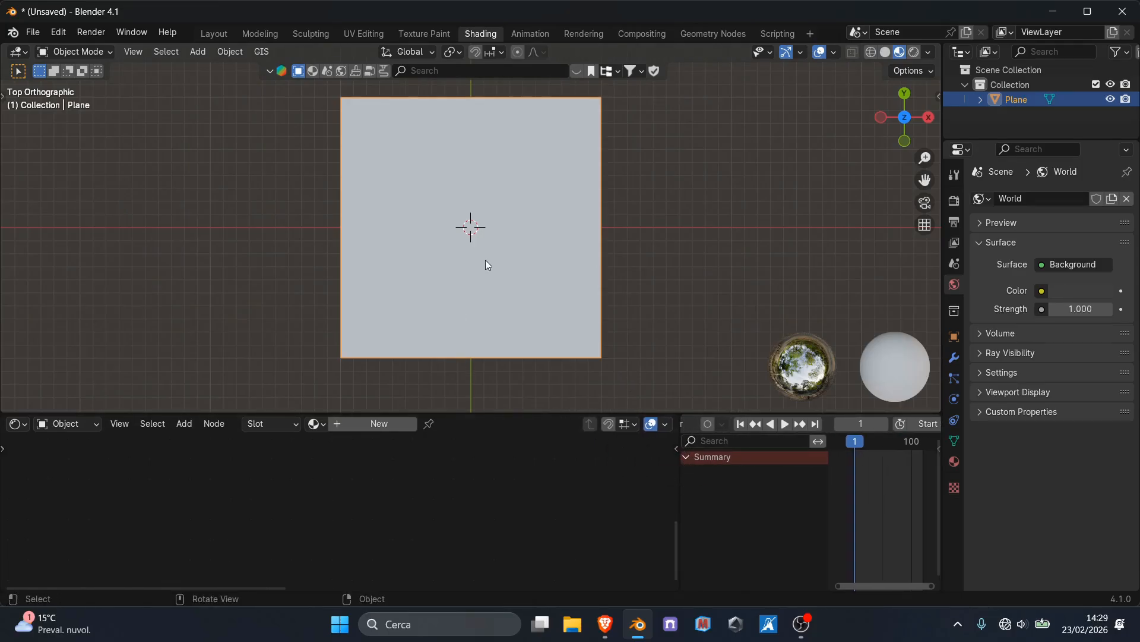
Step: Create a new material on the plane and enlarge the node editor around its shader nodes
{"action": "left_click", "coordinate": [380, 423]}
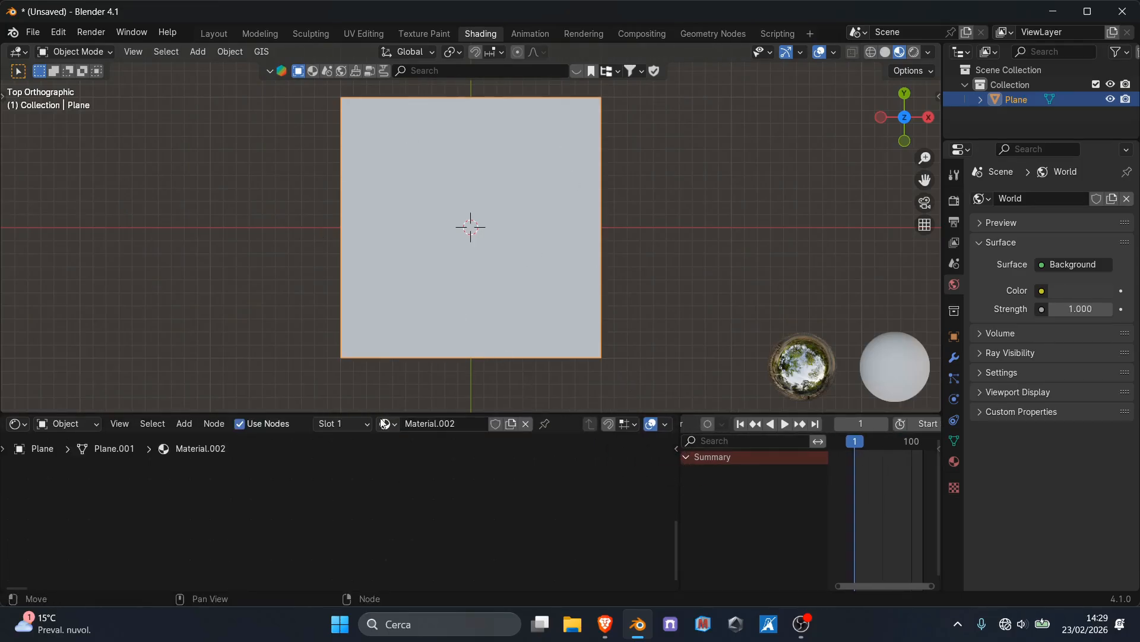
{"action": "left_click_drag", "start_coordinate": [382, 414], "coordinate": [416, 331]}
{"action": "scroll", "coordinate": [463, 472], "scroll_direction": "down", "scroll_amount": 10}
{"action": "middle_click_drag", "start_coordinate": [469, 455], "coordinate": [388, 446]}
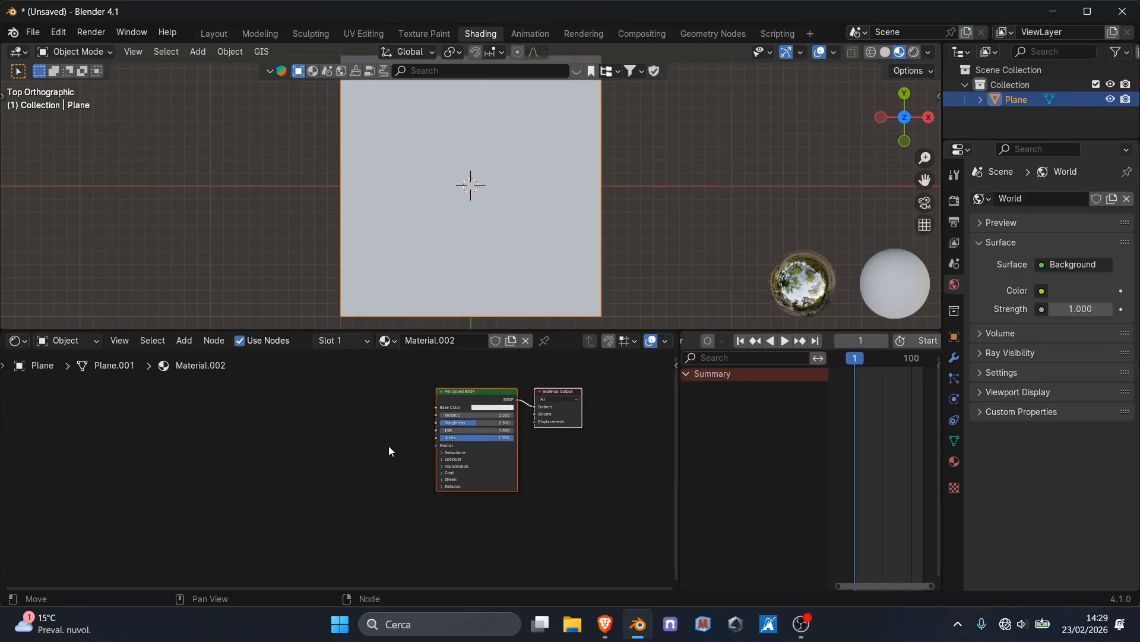
{"action": "scroll", "coordinate": [389, 446], "scroll_direction": "up", "scroll_amount": 5}
{"action": "middle_click_drag", "start_coordinate": [465, 432], "coordinate": [386, 465]}
{"action": "scroll", "coordinate": [386, 464], "scroll_direction": "down", "scroll_amount": 1}
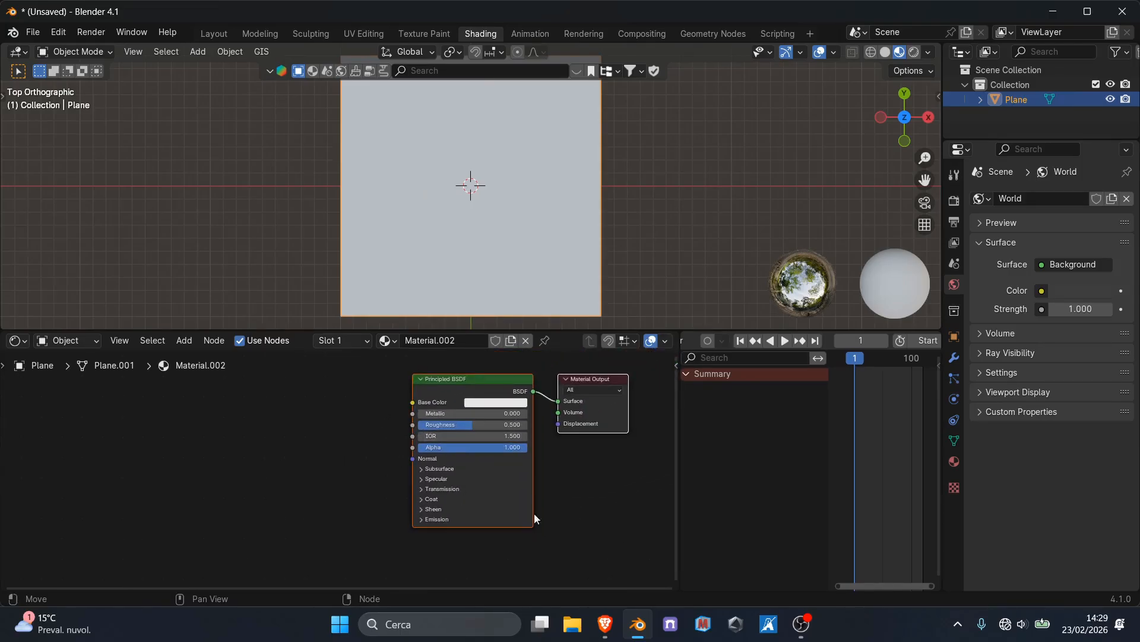
Step: Add a Wave Texture node before the Principled BSDF in the plane's material
{"action": "left_click", "coordinate": [337, 402]}
{"action": "key", "text": "shift+a"}
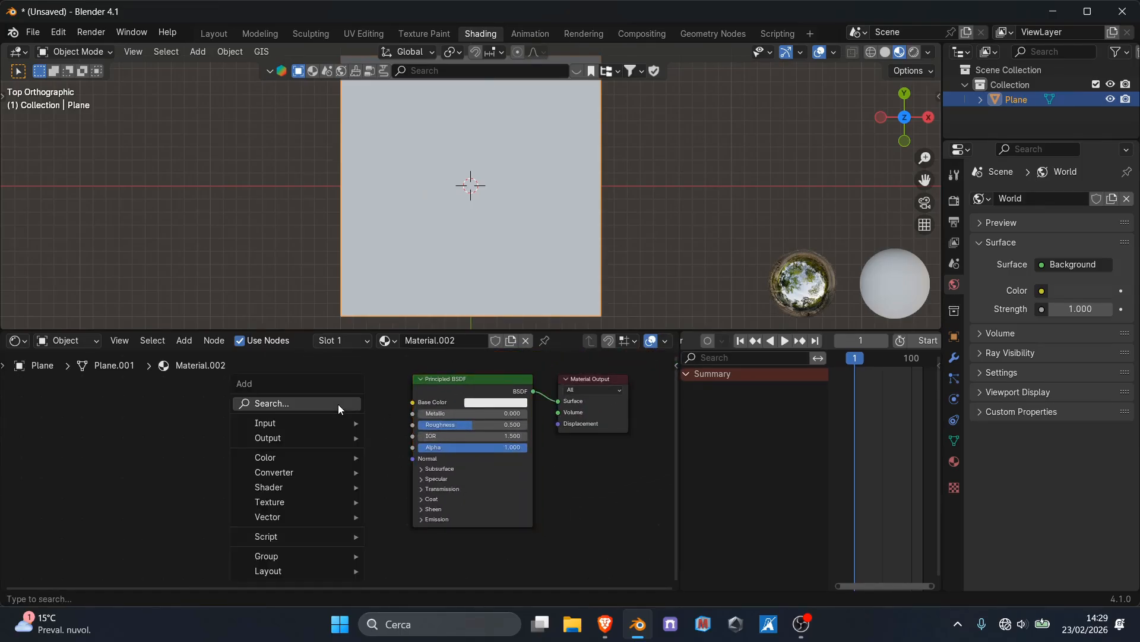
{"action": "type", "text": "wav"}
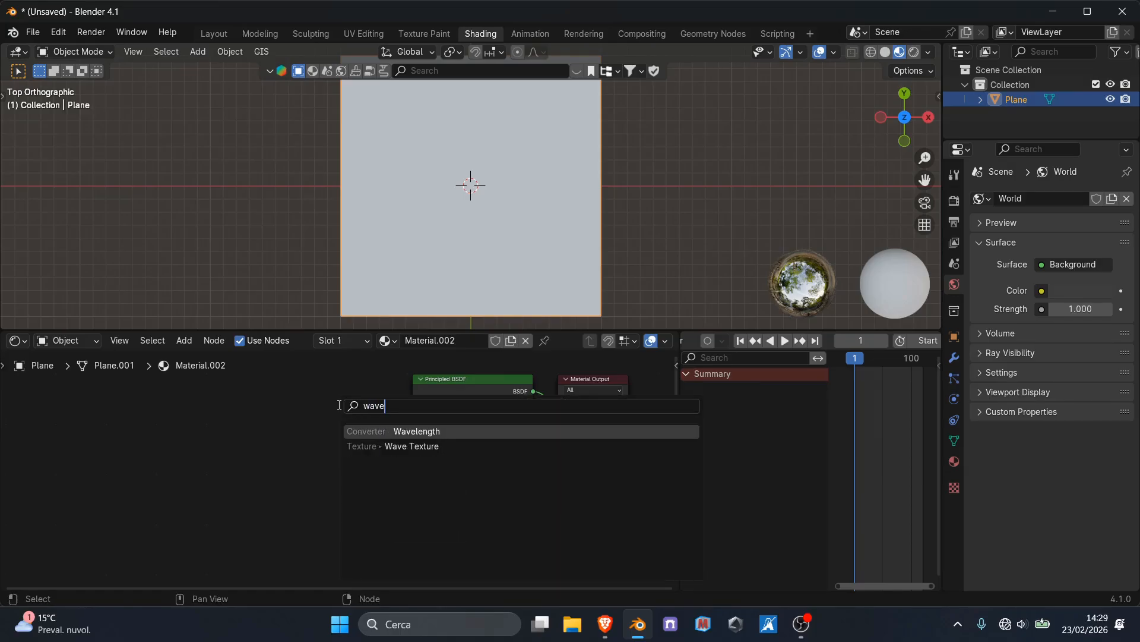
{"action": "type", "text": "e"}
{"action": "key", "text": "Down"}
{"action": "key", "text": "Return"}
{"action": "left_click", "coordinate": [222, 434]}
Step: Add a Color Ramp fed by the Wave Texture's Color output and connect its Color to the Principled BSDF's Base Color
{"action": "left_click_drag", "start_coordinate": [216, 421], "coordinate": [256, 431]}
{"action": "type", "text": "colorr"}
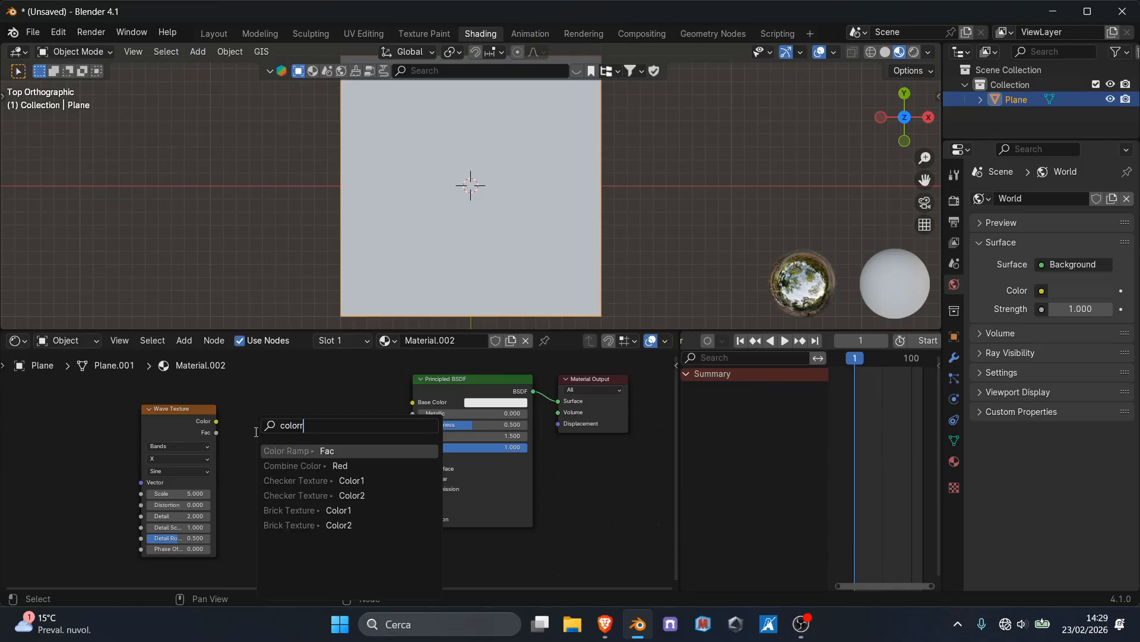
{"action": "key", "text": "Return"}
{"action": "left_click", "coordinate": [255, 432]}
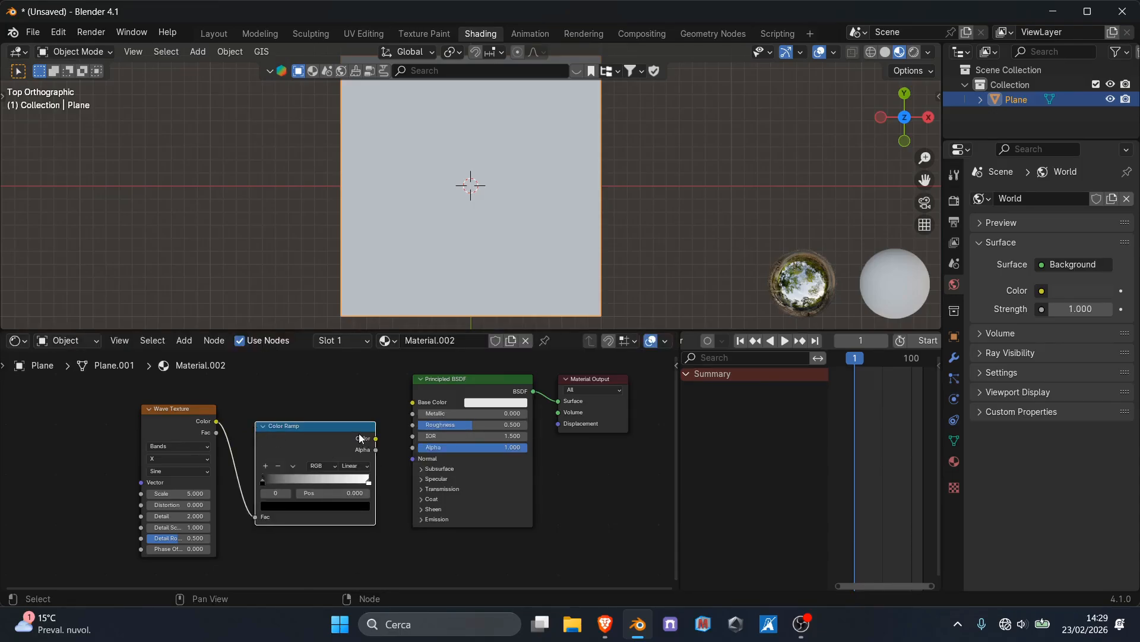
{"action": "left_click_drag", "start_coordinate": [376, 438], "coordinate": [413, 402]}
Step: Try different Phase Offset values on the Wave Texture, and reset it to 0
{"action": "scroll", "coordinate": [340, 467], "scroll_direction": "up", "scroll_amount": 2}
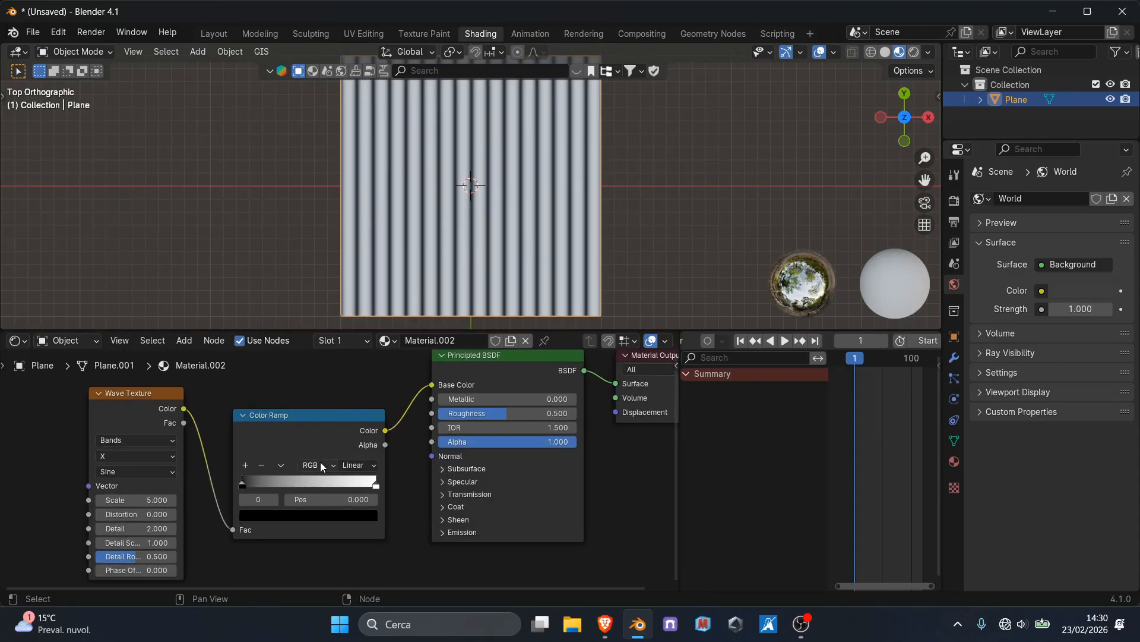
{"action": "scroll", "coordinate": [320, 465], "scroll_direction": "up", "scroll_amount": 3}
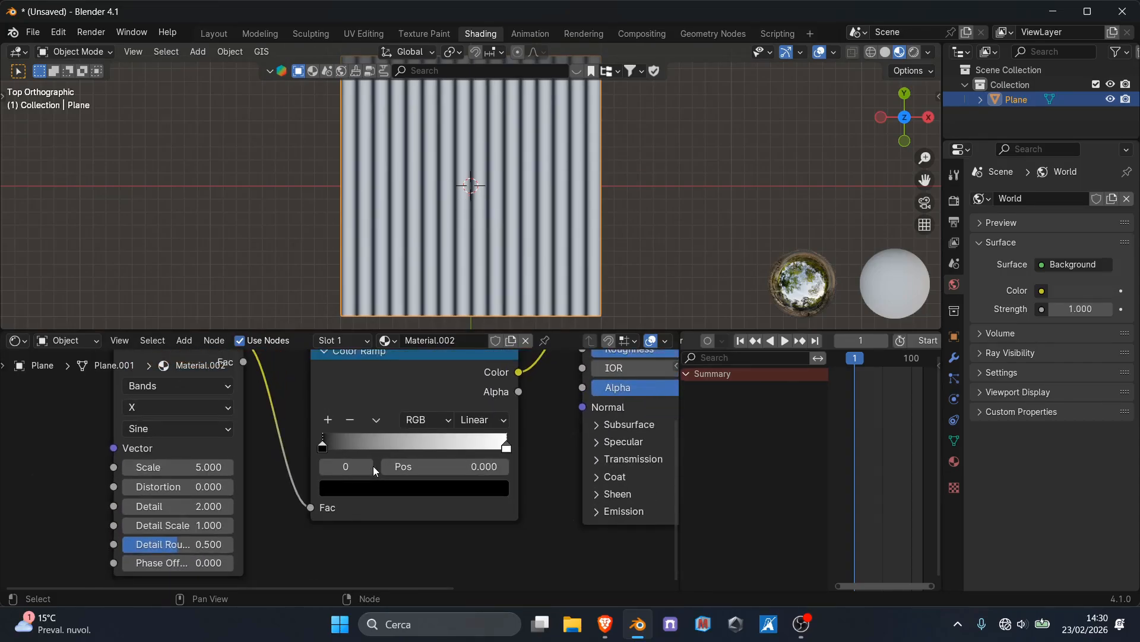
{"action": "scroll", "coordinate": [373, 466], "scroll_direction": "down", "scroll_amount": 1}
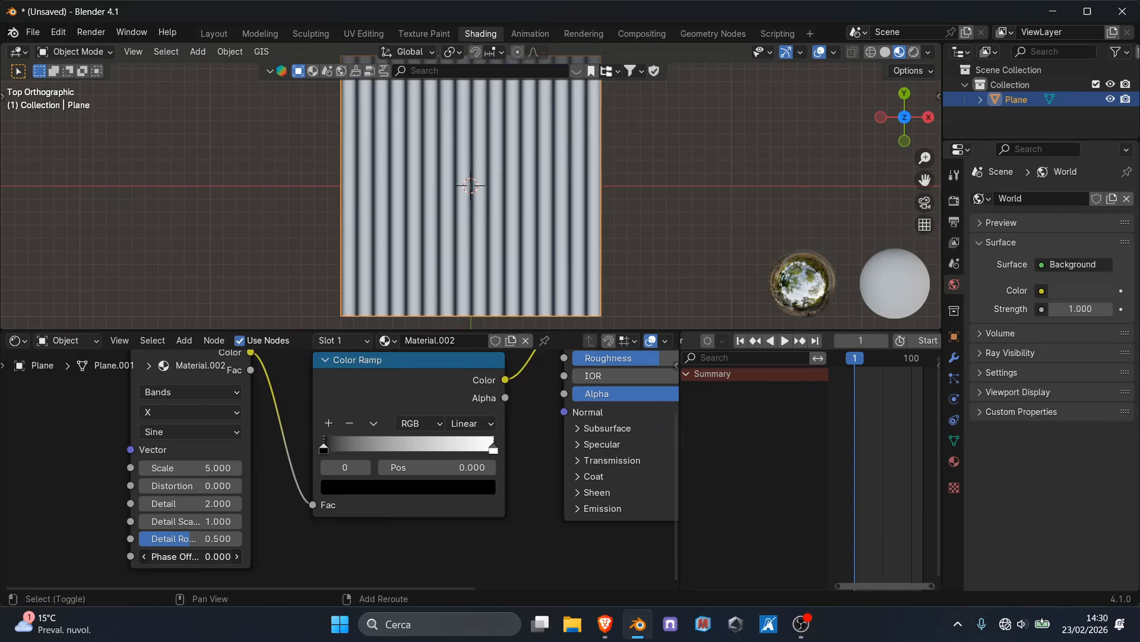
{"action": "mouse_move", "coordinate": [190, 556]}
{"action": "left_mouse_down"}
{"action": "mouse_move", "coordinate": [285, 556]}
{"action": "mouse_move", "coordinate": [178, 556]}
{"action": "left_mouse_up"}
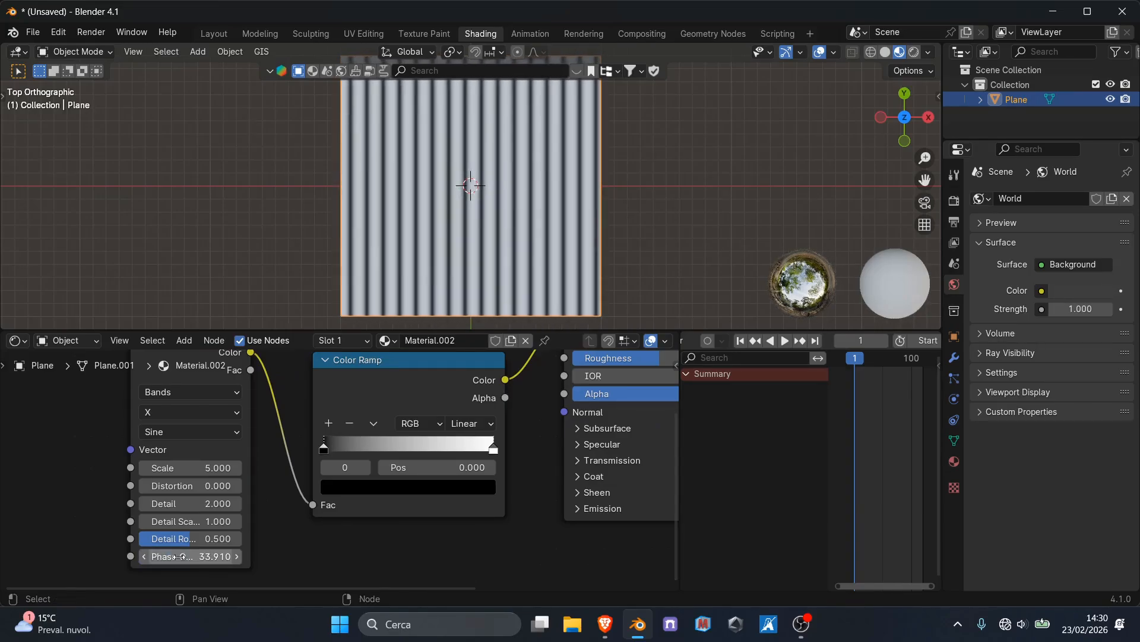
{"action": "left_click", "coordinate": [178, 556]}
{"action": "type", "text": "0"}
{"action": "key", "text": "Return"}
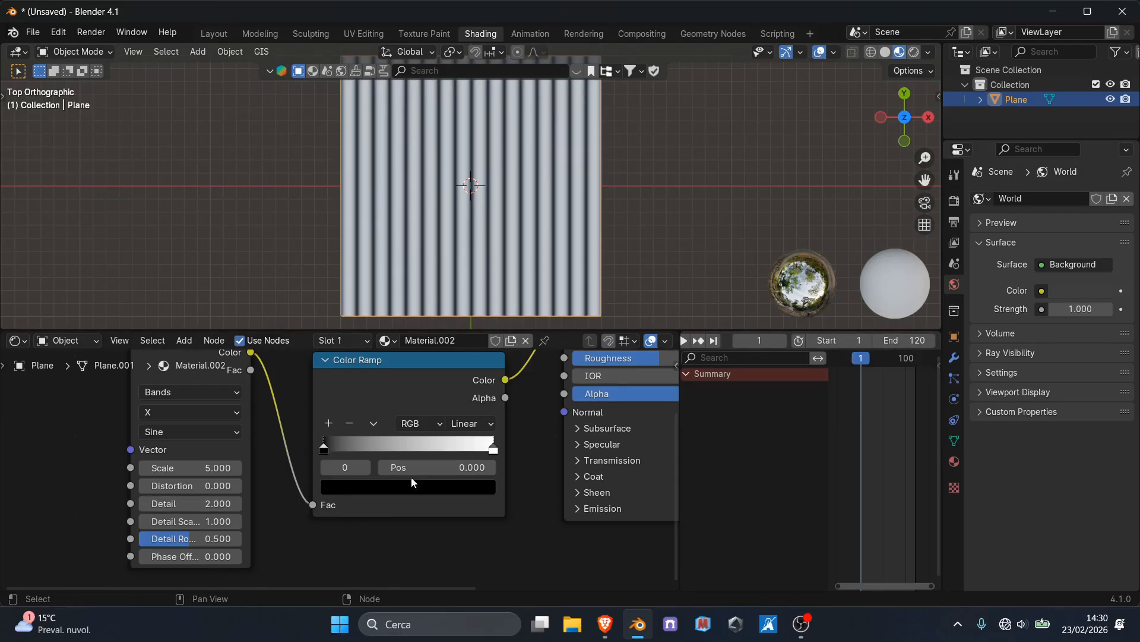
Step: Set the Wave Texture's Scale to 0.1
{"action": "middle_click_drag", "start_coordinate": [426, 434], "coordinate": [430, 453]}
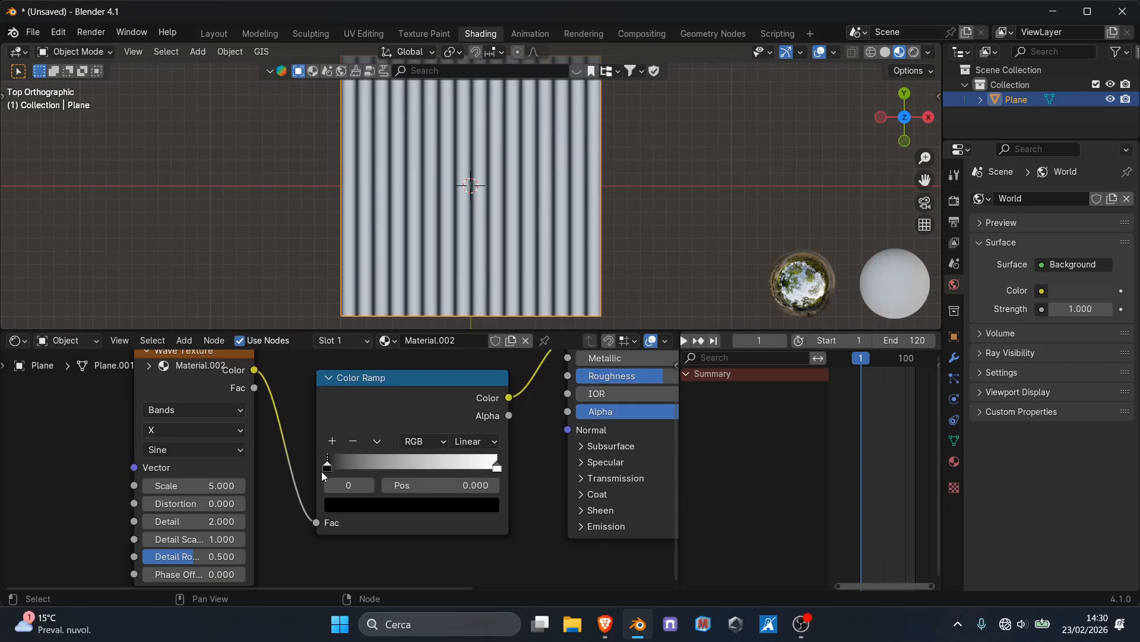
{"action": "left_click", "coordinate": [209, 489]}
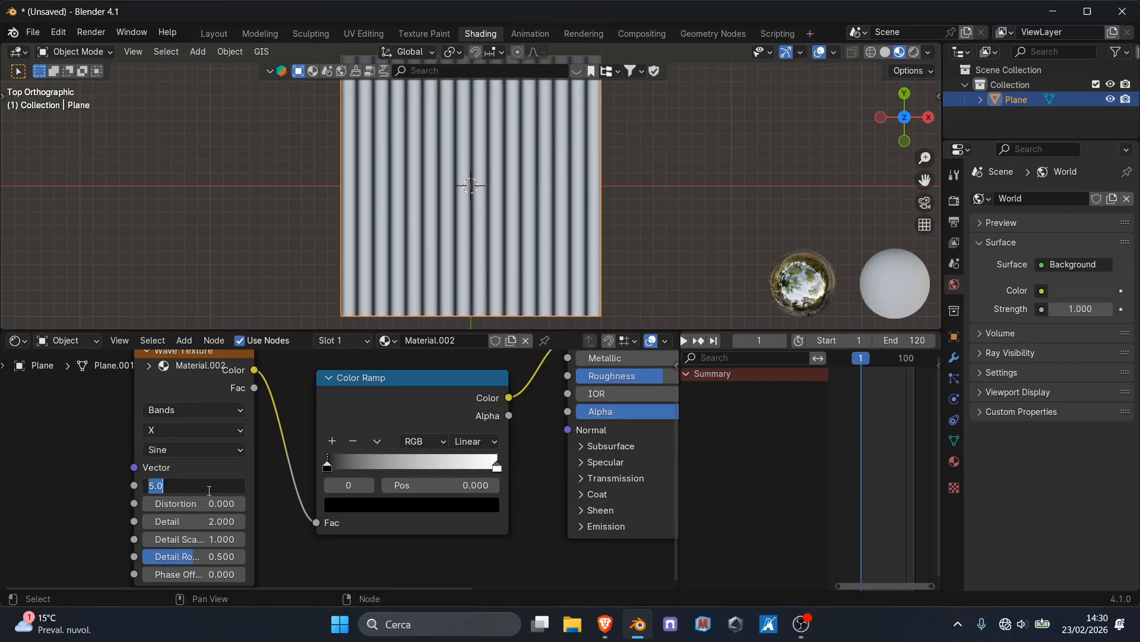
{"action": "type", "text": ".1"}
{"action": "key", "text": "Return"}
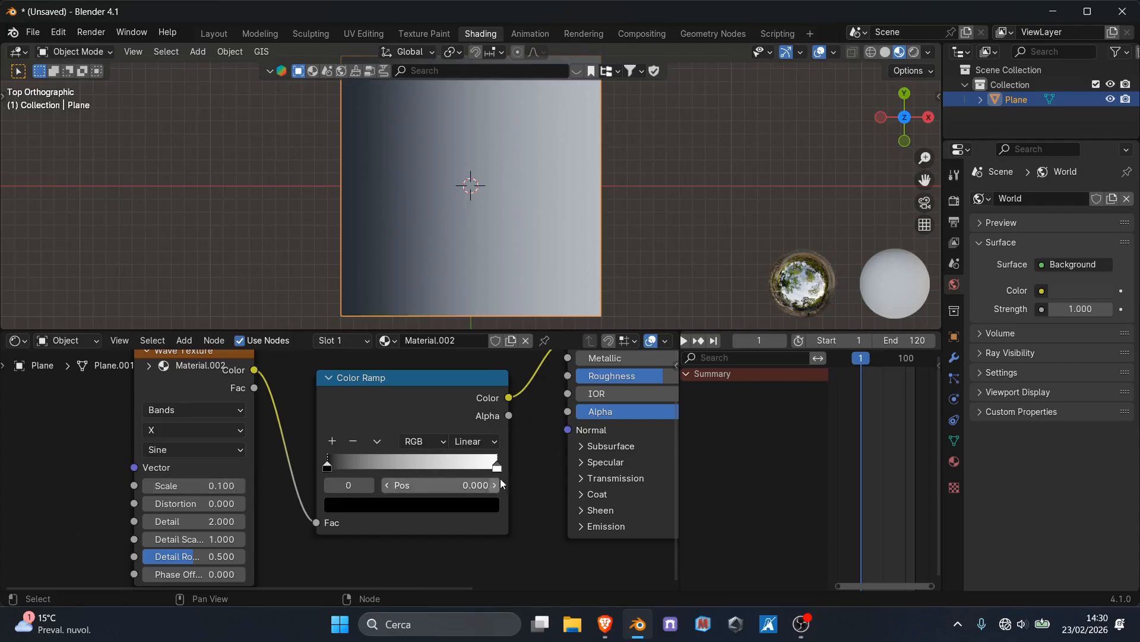
Step: Set the Color Ramp's interpolation to Constant and move its white stop to about position 0.229
{"action": "left_click", "coordinate": [495, 445]}
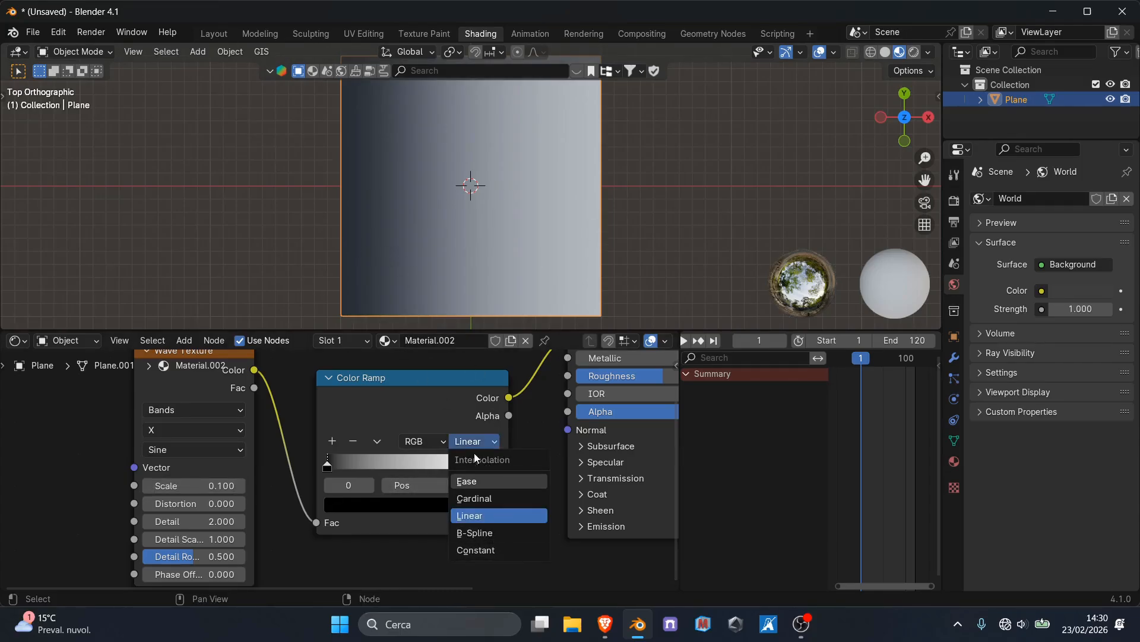
{"action": "left_click", "coordinate": [511, 551]}
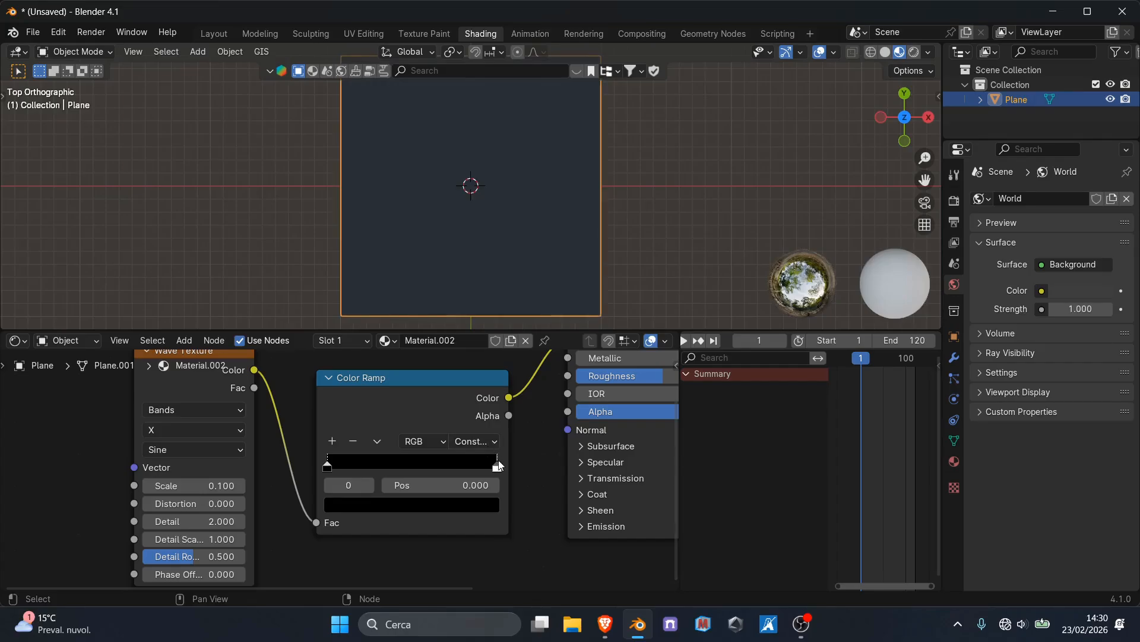
{"action": "left_click_drag", "start_coordinate": [498, 464], "coordinate": [370, 468]}
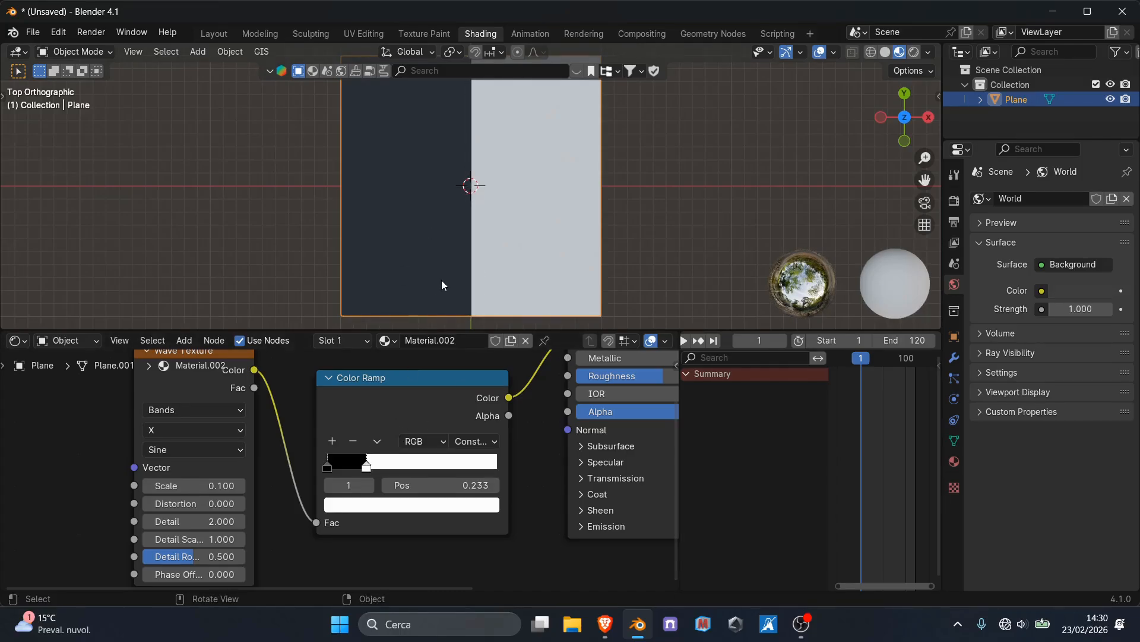
{"action": "scroll", "coordinate": [441, 280], "scroll_direction": "up", "scroll_amount": 6}
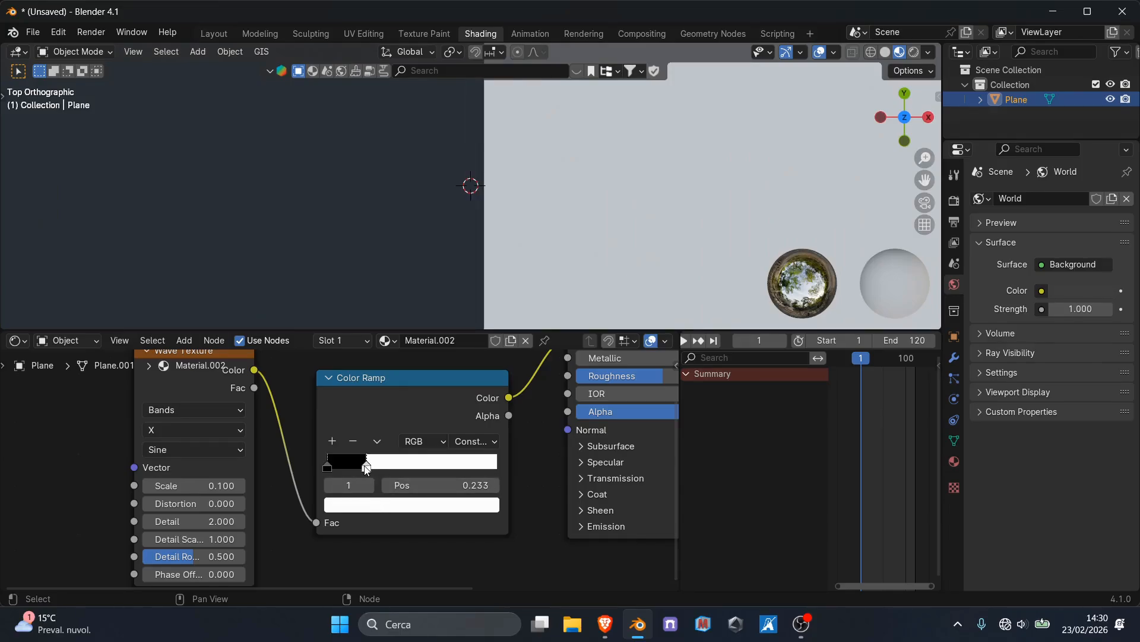
{"action": "left_click_drag", "start_coordinate": [366, 469], "coordinate": [365, 468]}
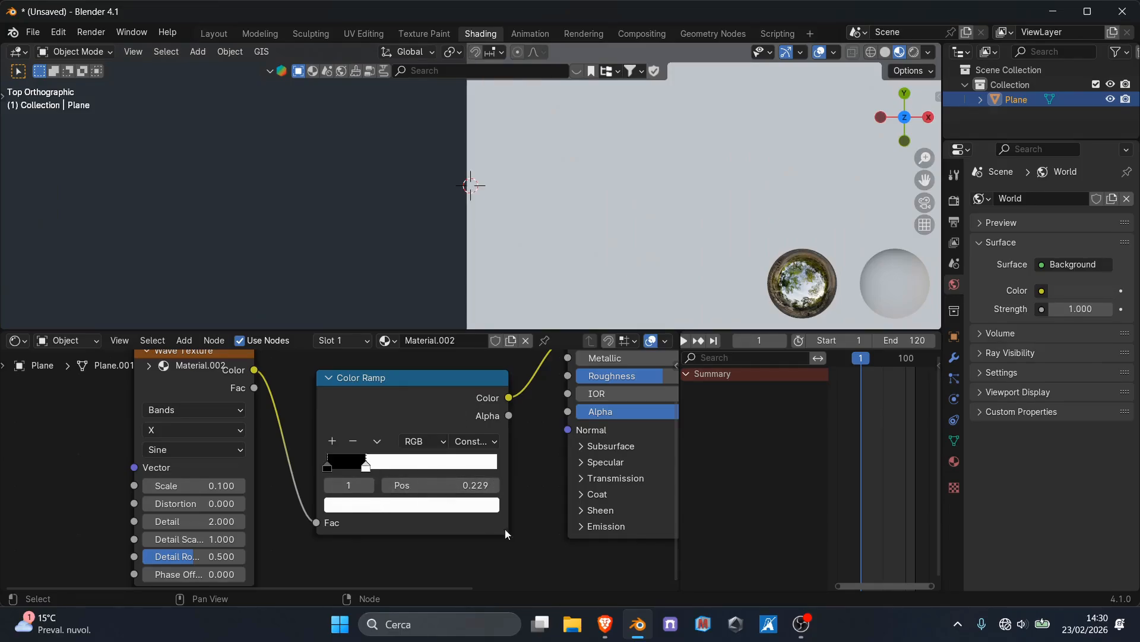
Step: Insert a keyframe on the Wave Texture's Phase Offset of 0 at frame 1
{"action": "scroll", "coordinate": [505, 533], "scroll_direction": "down", "scroll_amount": 1}
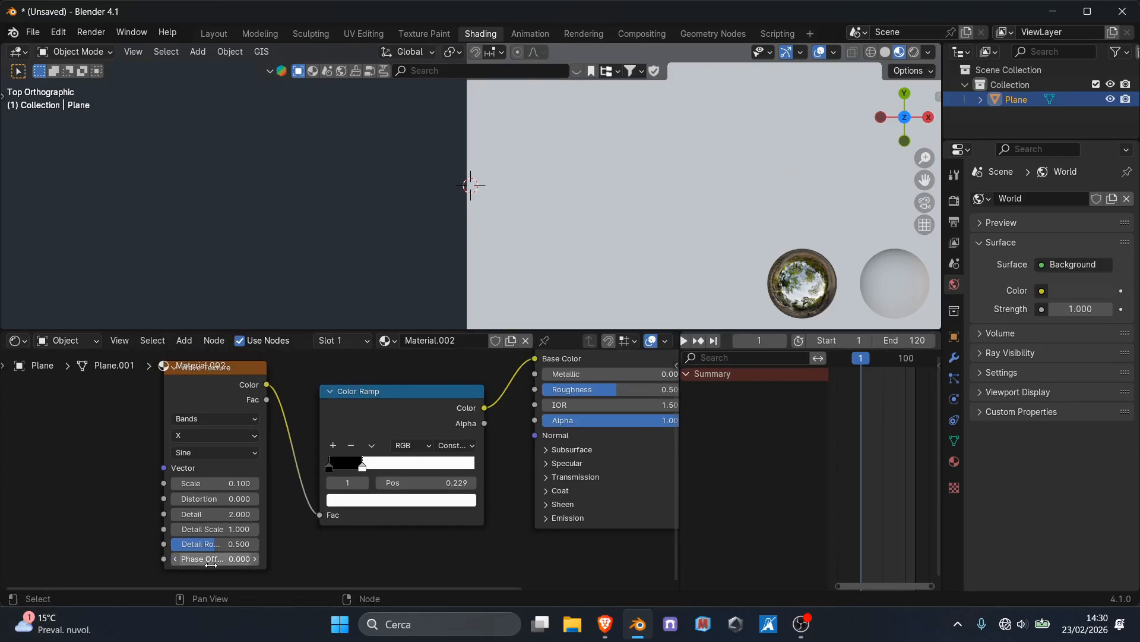
{"action": "key", "text": "i"}
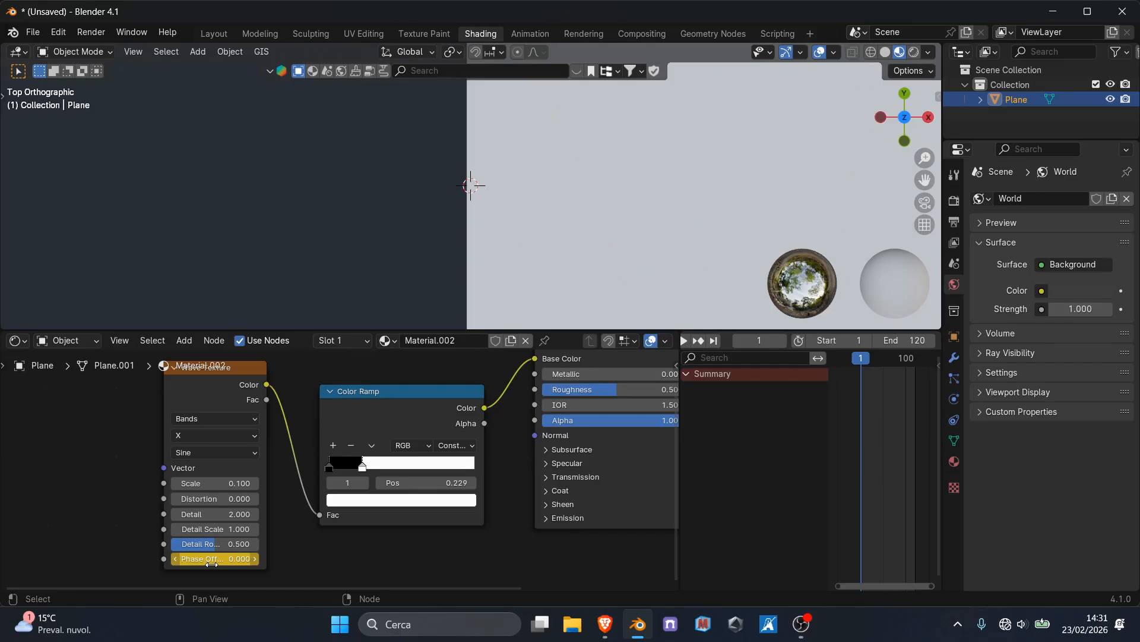
{"action": "left_click", "coordinate": [209, 401]}
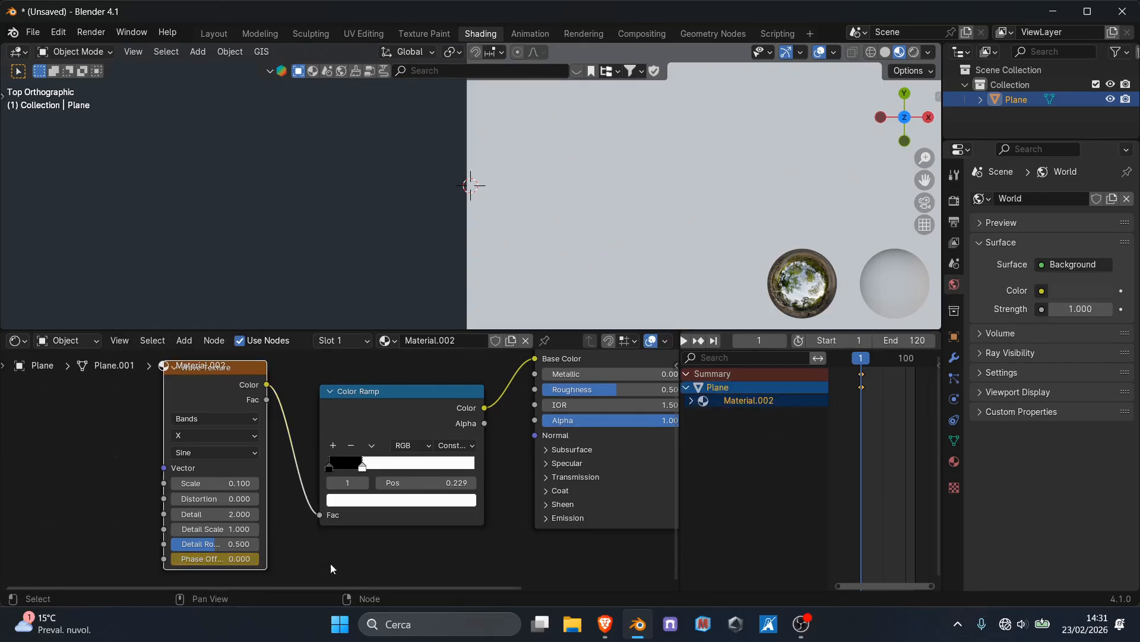
Step: Set the Wave Texture's Phase Offset to 6.28 at frame 121 and keyframe it
{"action": "scroll", "coordinate": [711, 345], "scroll_direction": "left", "scroll_amount": 3}
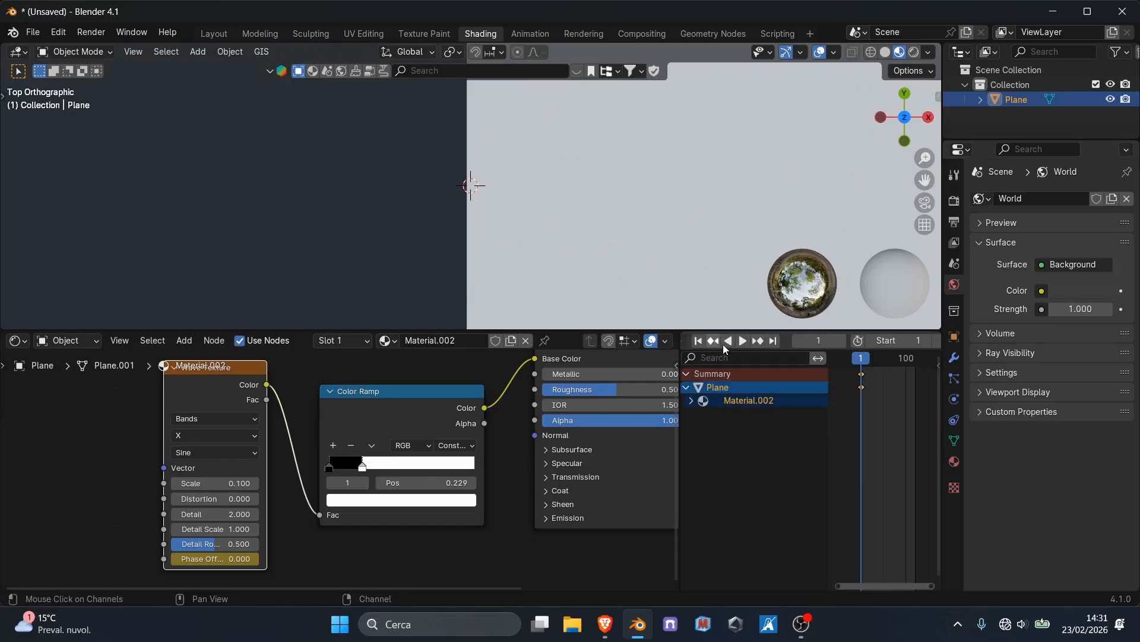
{"action": "left_click", "coordinate": [775, 340]}
{"action": "scroll", "coordinate": [871, 419], "scroll_direction": "down", "scroll_amount": 1}
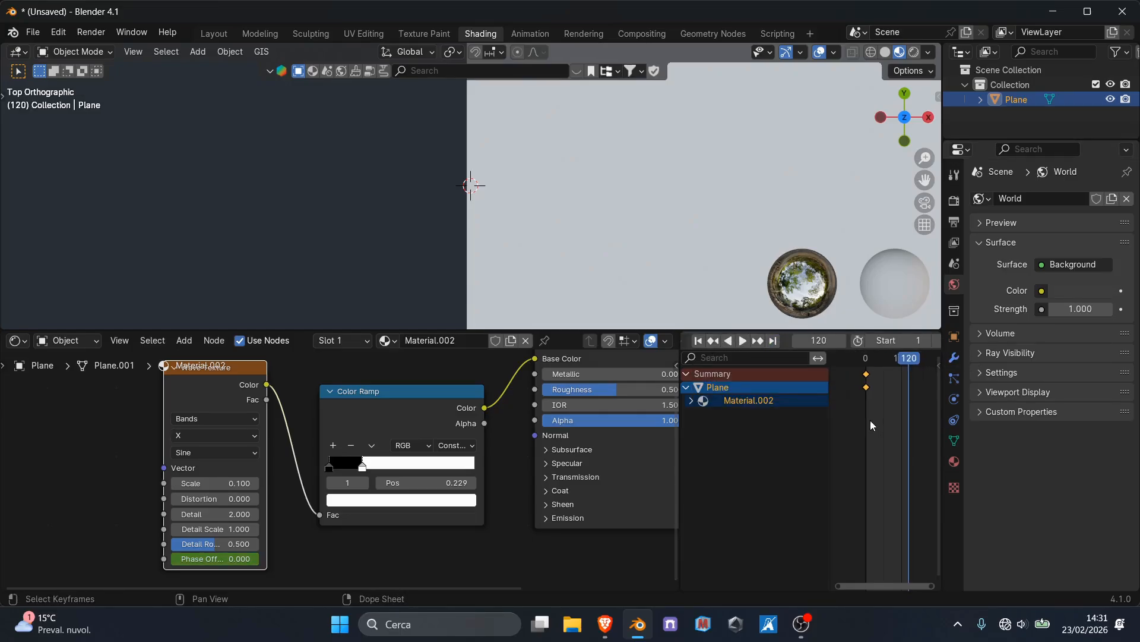
{"action": "key", "text": "Right"}
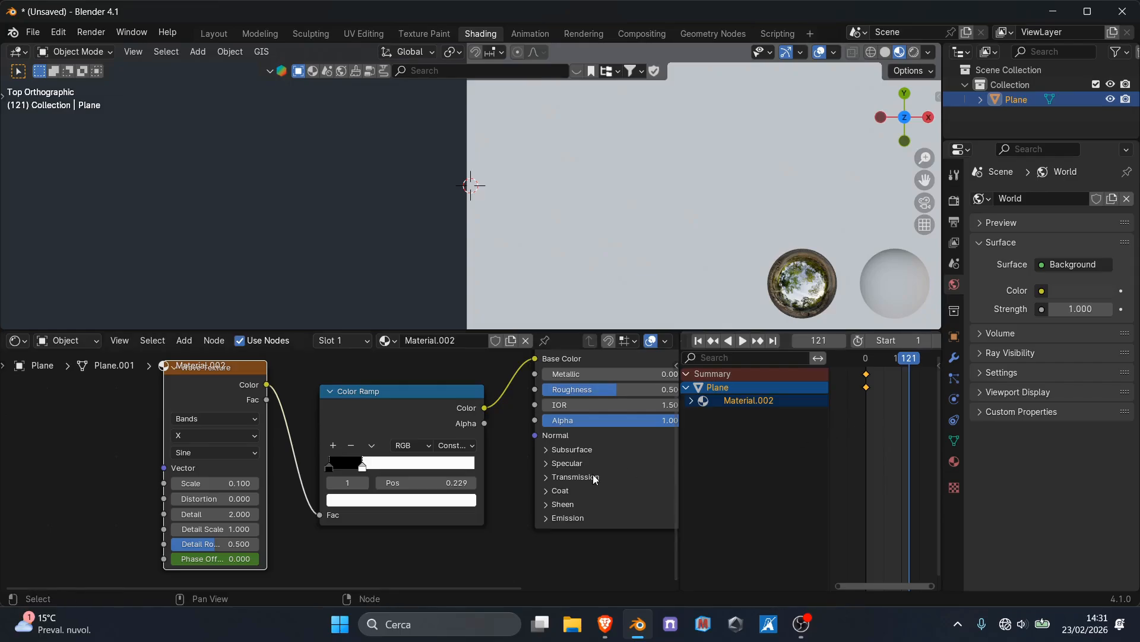
{"action": "scroll", "coordinate": [421, 541], "scroll_direction": "up", "scroll_amount": 5}
{"action": "scroll", "coordinate": [426, 544], "scroll_direction": "down", "scroll_amount": 2}
{"action": "middle_click_drag", "start_coordinate": [415, 548], "coordinate": [467, 496]}
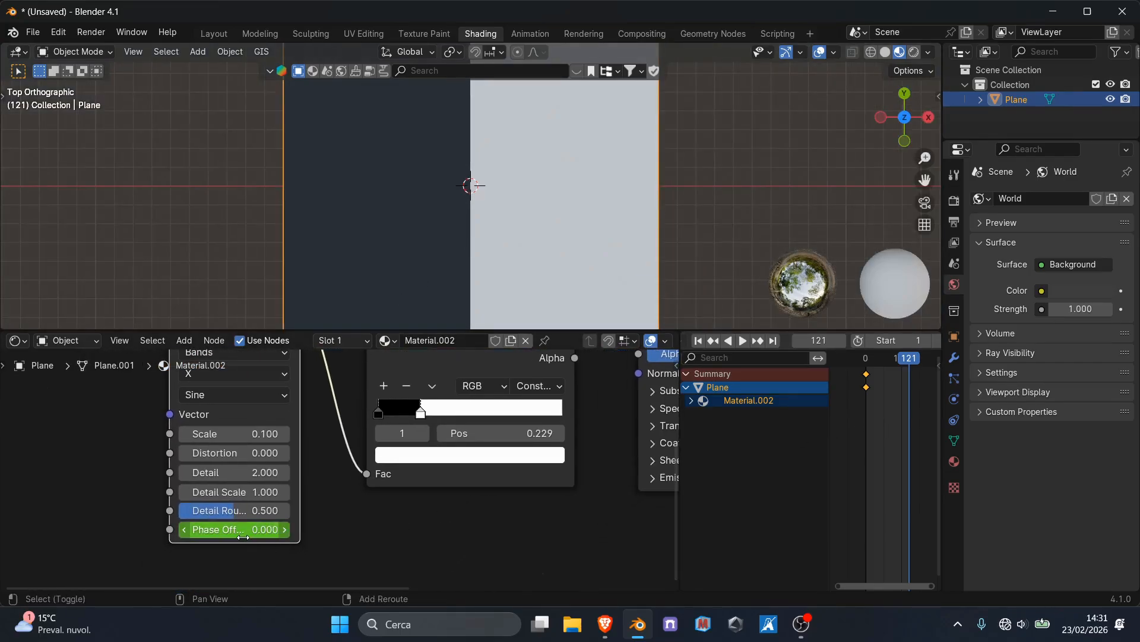
{"action": "left_click_drag", "start_coordinate": [213, 530], "coordinate": [244, 530]}
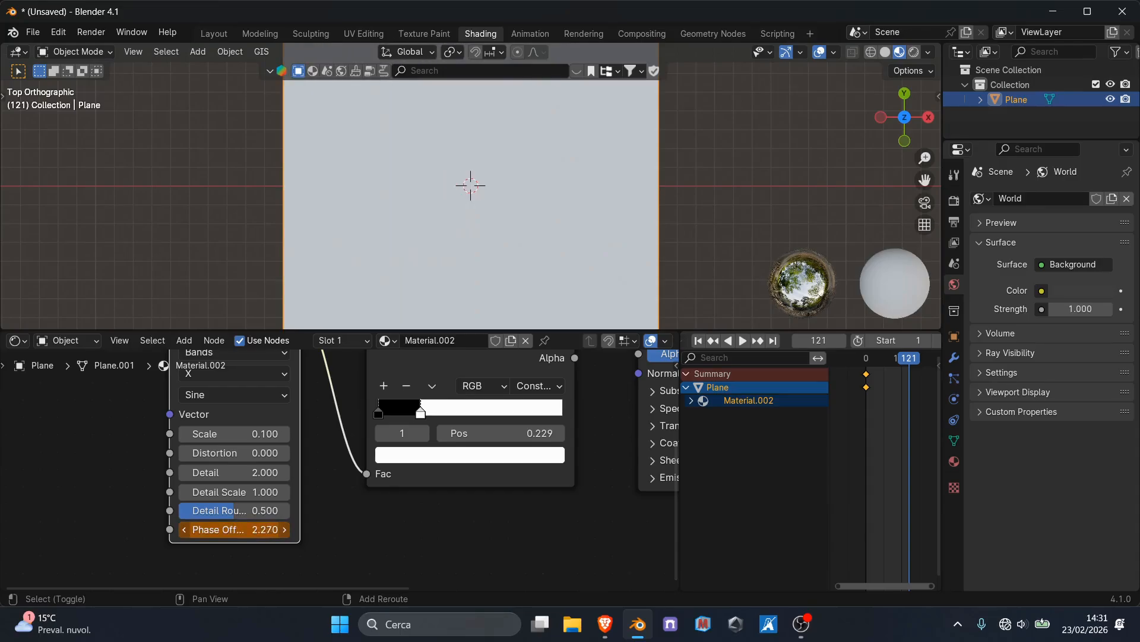
{"action": "left_click_drag", "start_coordinate": [347, 530], "coordinate": [586, 531]}
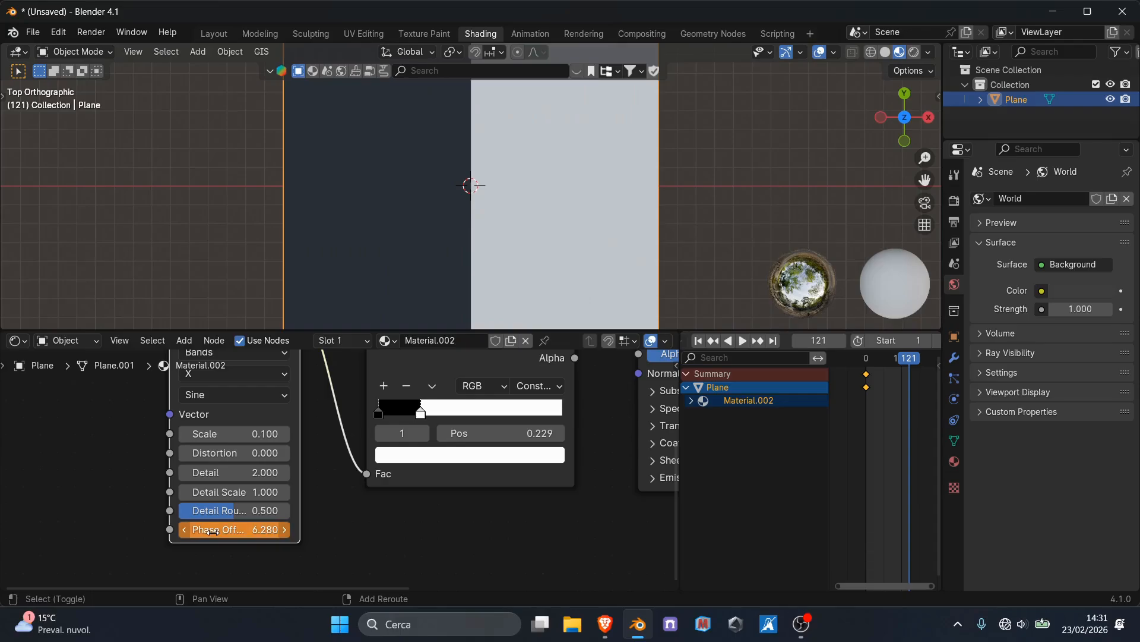
{"action": "scroll", "coordinate": [414, 280], "scroll_direction": "up", "scroll_amount": 5}
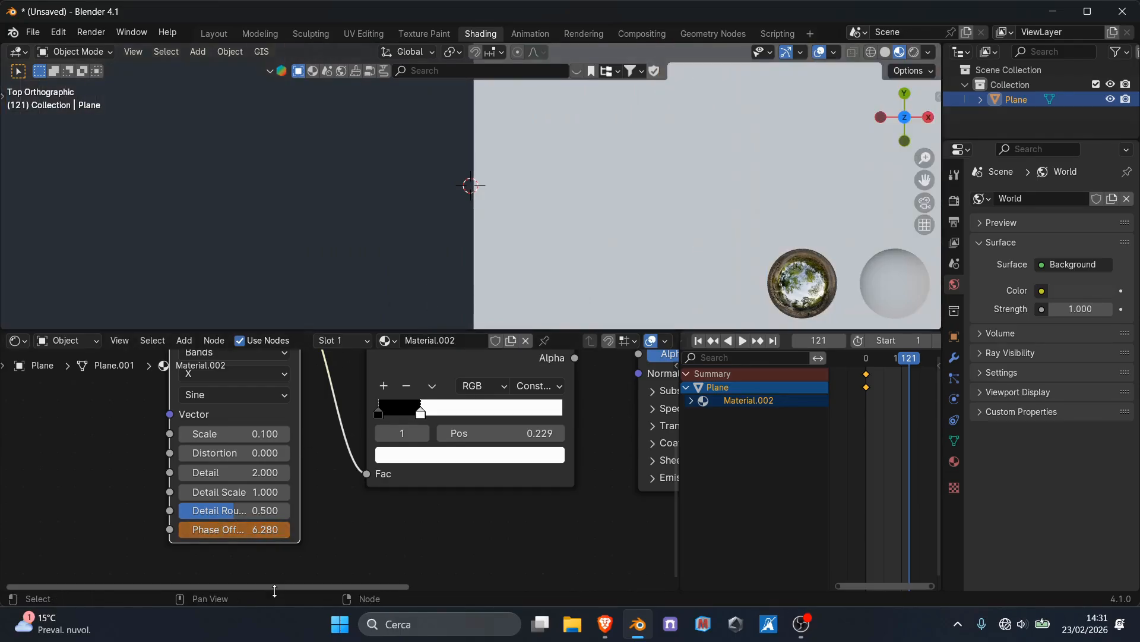
{"action": "key", "text": "i"}
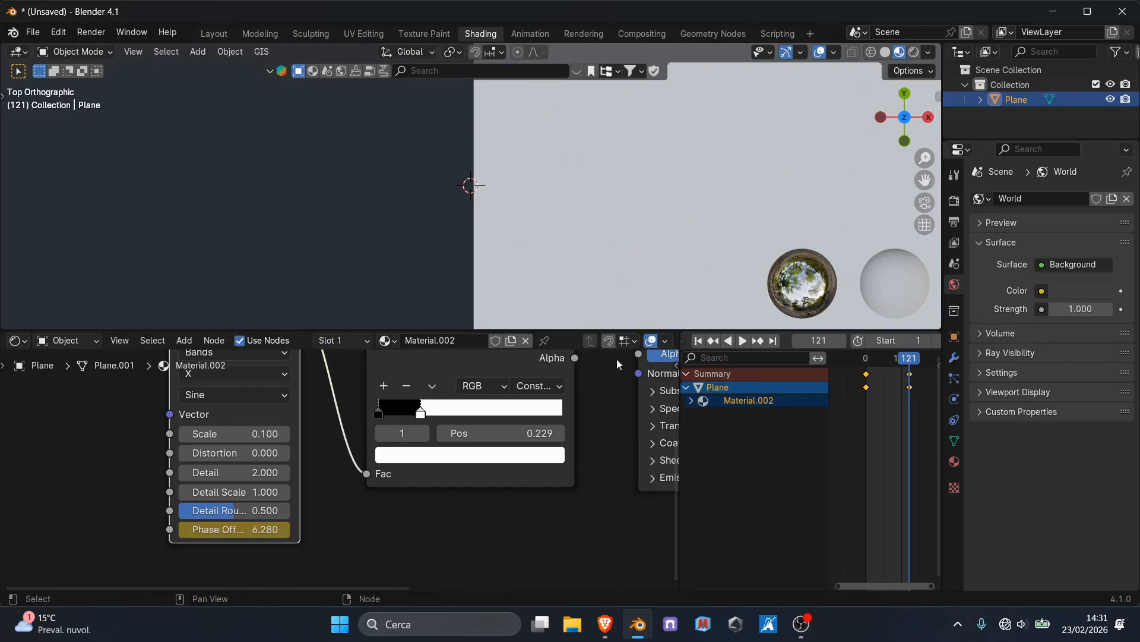
Step: Compare the stripe edge's position on the plane at frame 1 and frame 121
{"action": "left_click", "coordinate": [700, 341]}
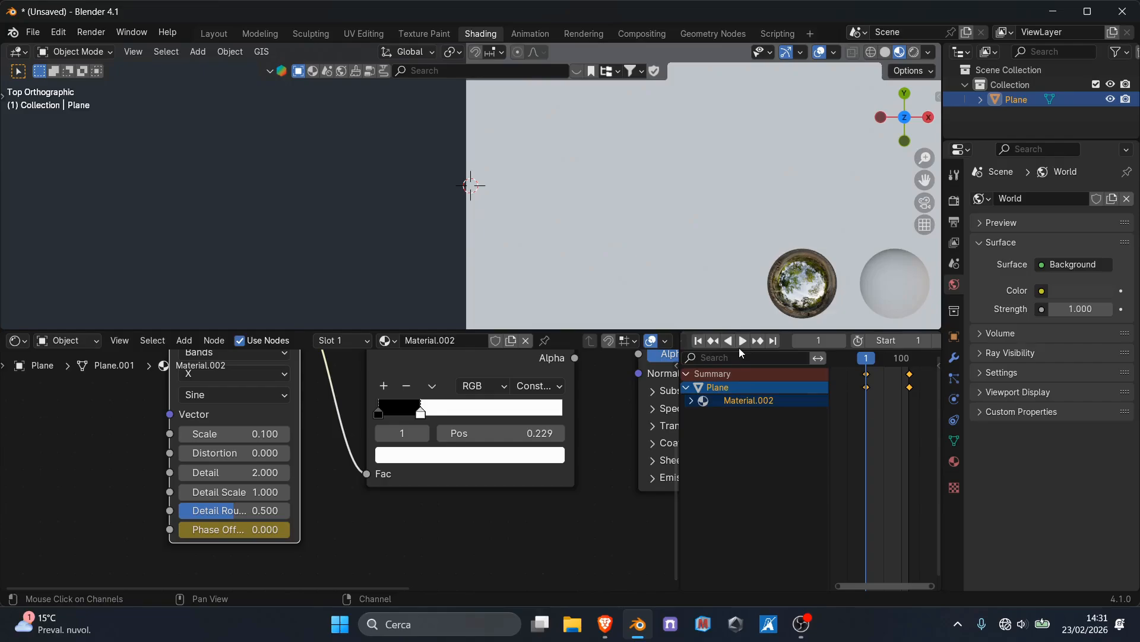
{"action": "left_click", "coordinate": [772, 341]}
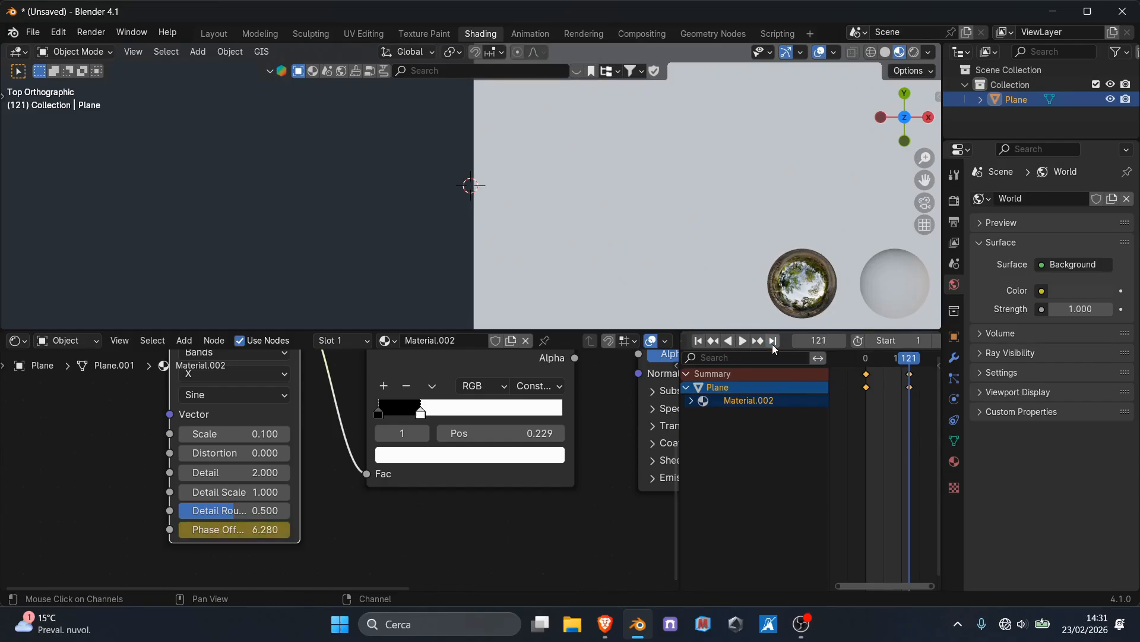
{"action": "left_click", "coordinate": [699, 341]}
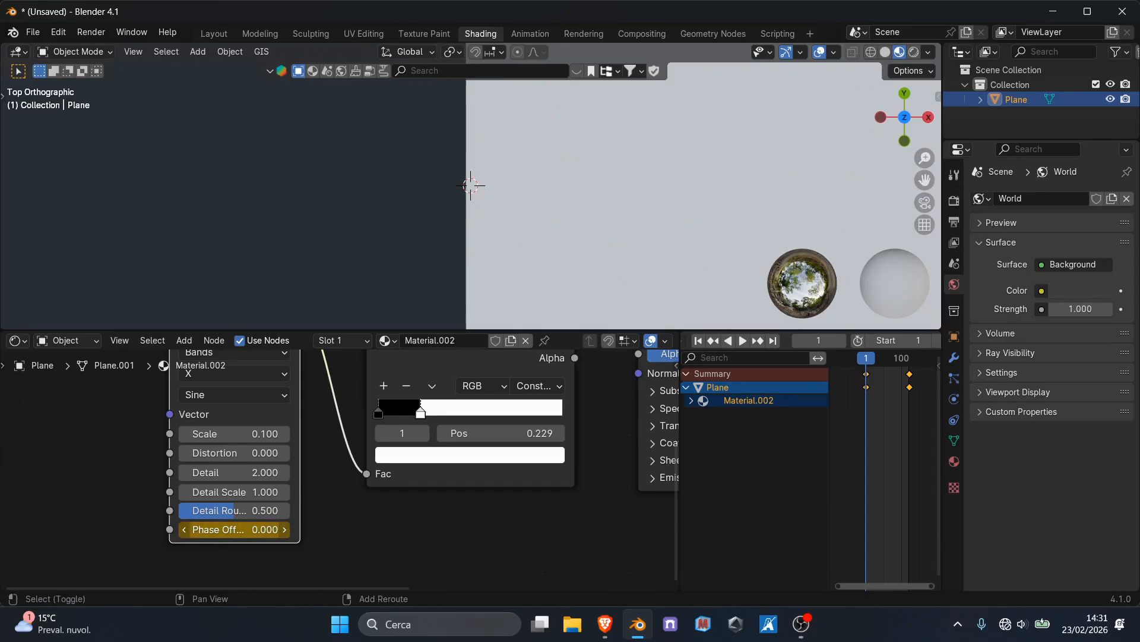
Step: Try a keyframed Phase Offset of -0.005 at frame 1 on the Wave Texture and compare it with the last frame
{"action": "left_click_drag", "start_coordinate": [221, 531], "coordinate": [214, 531], "text": "shift"}
{"action": "left_click", "coordinate": [221, 531]}
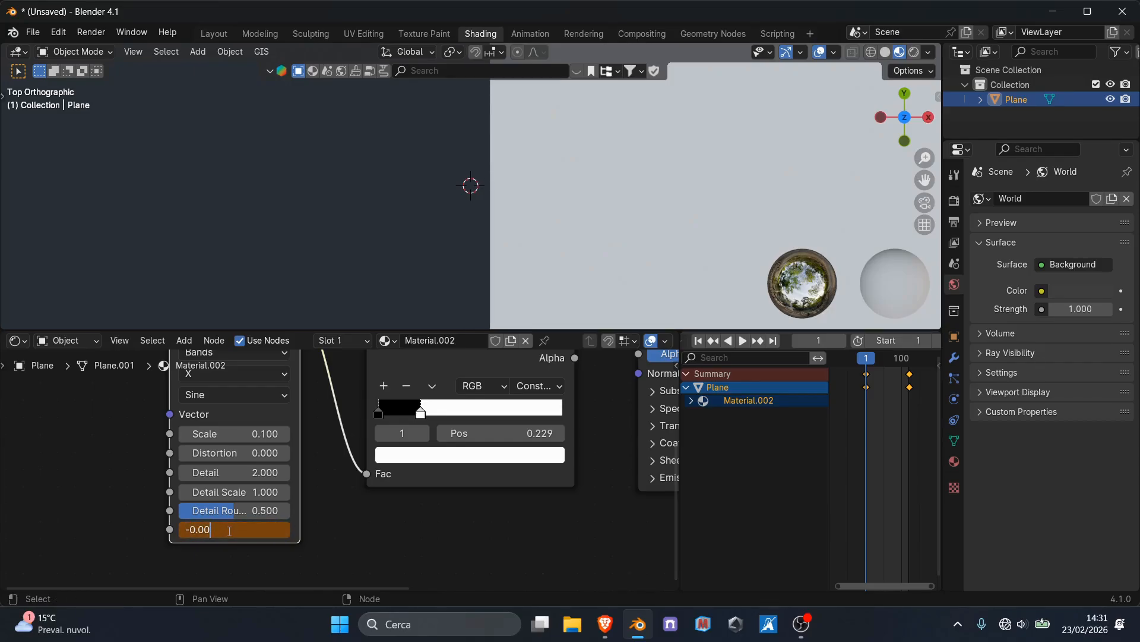
{"action": "type", "text": "9"}
{"action": "key", "text": "Return"}
{"action": "left_click", "coordinate": [229, 529]}
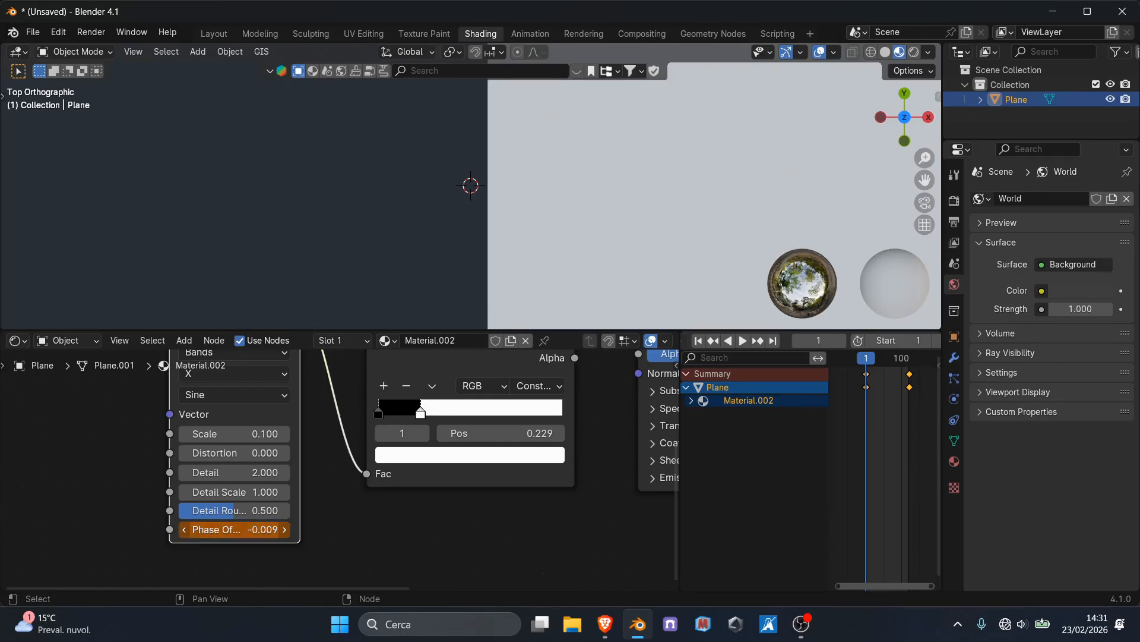
{"action": "left_click", "coordinate": [229, 531]}
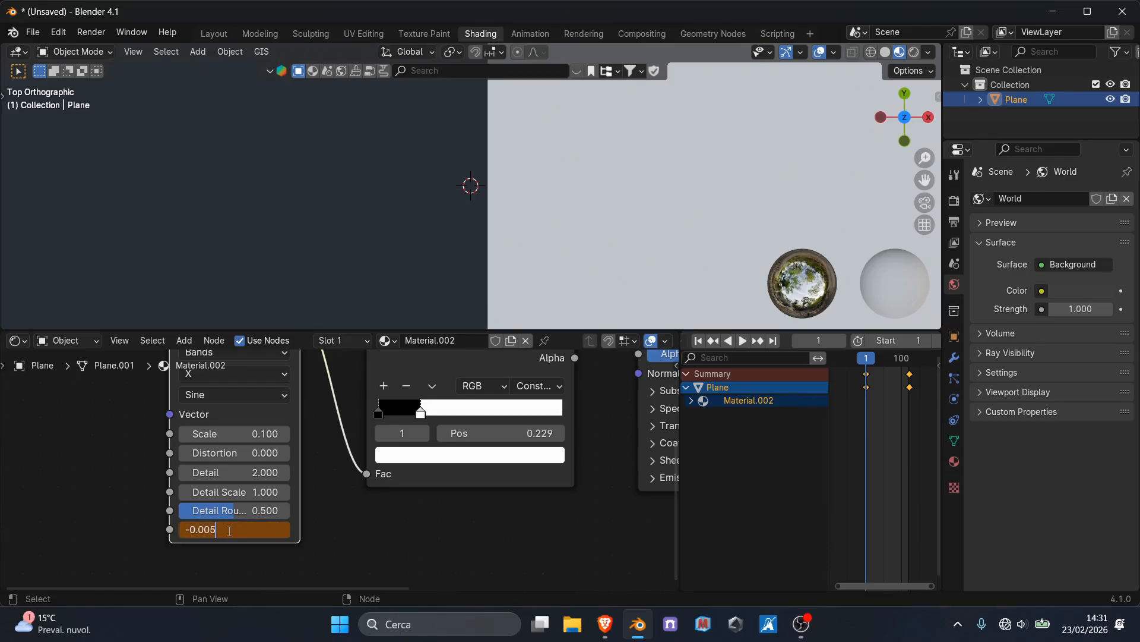
{"action": "key", "text": "Return"}
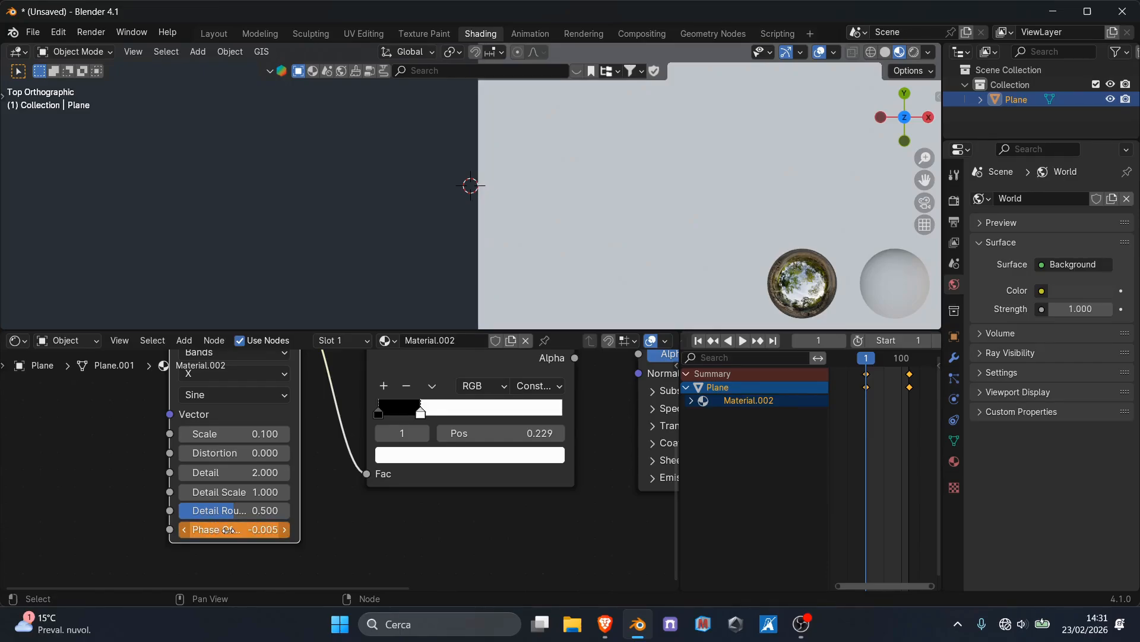
{"action": "key", "text": "i"}
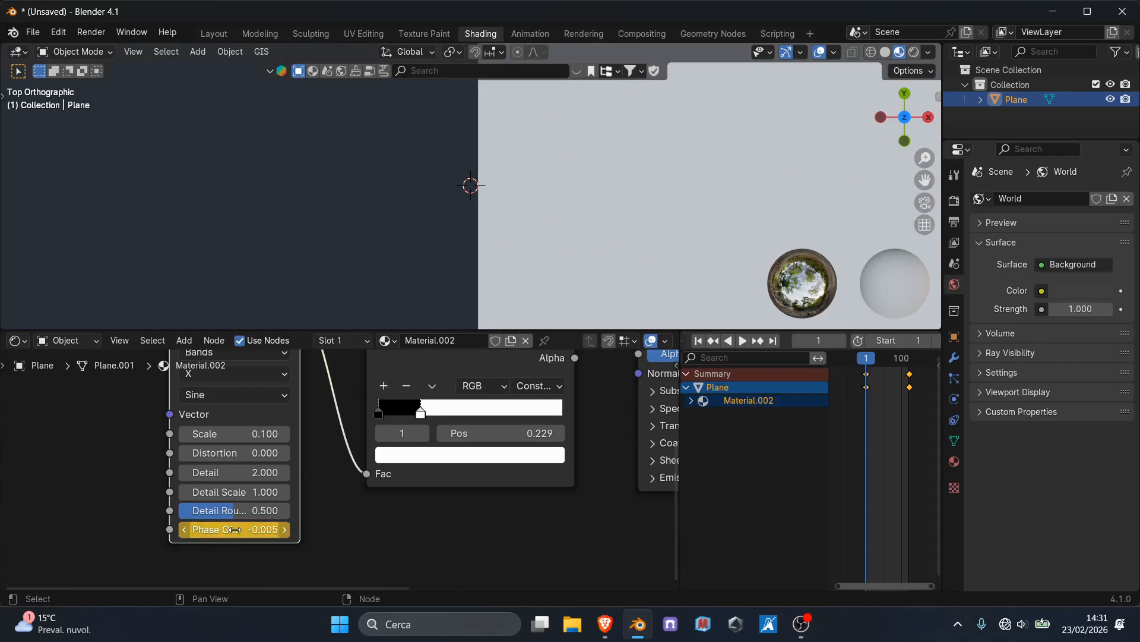
{"action": "left_click", "coordinate": [774, 340]}
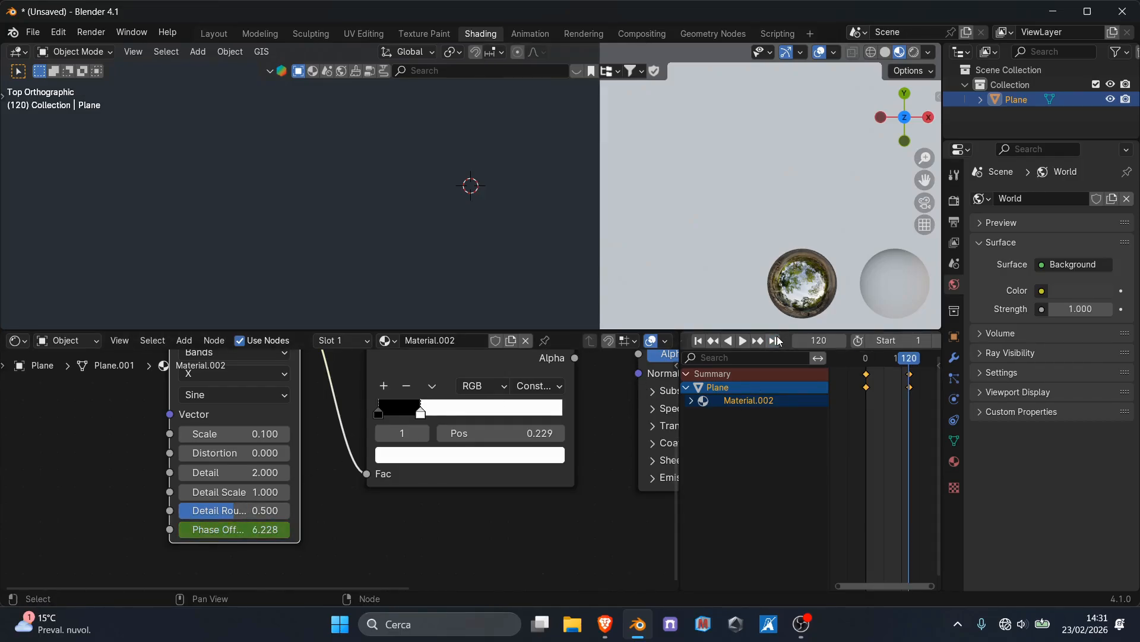
{"action": "key", "text": "shift+Left"}
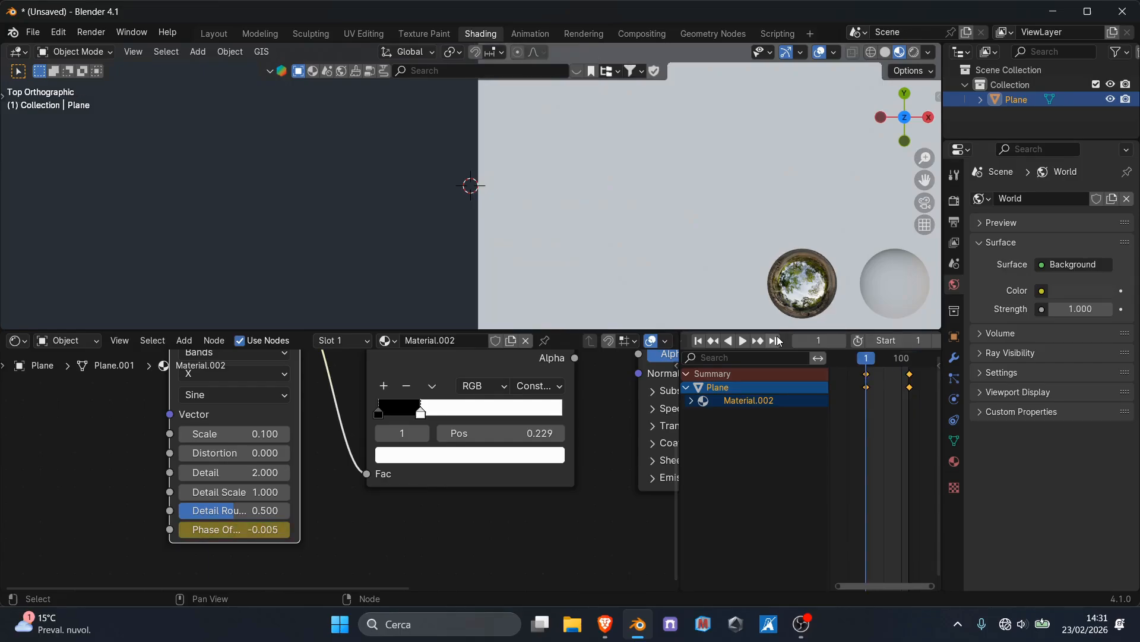
Step: Set the Wave Texture's Phase Offset to -0.004 at frame 1 and keyframe it
{"action": "left_click", "coordinate": [252, 528]}
{"action": "left_click", "coordinate": [252, 525]}
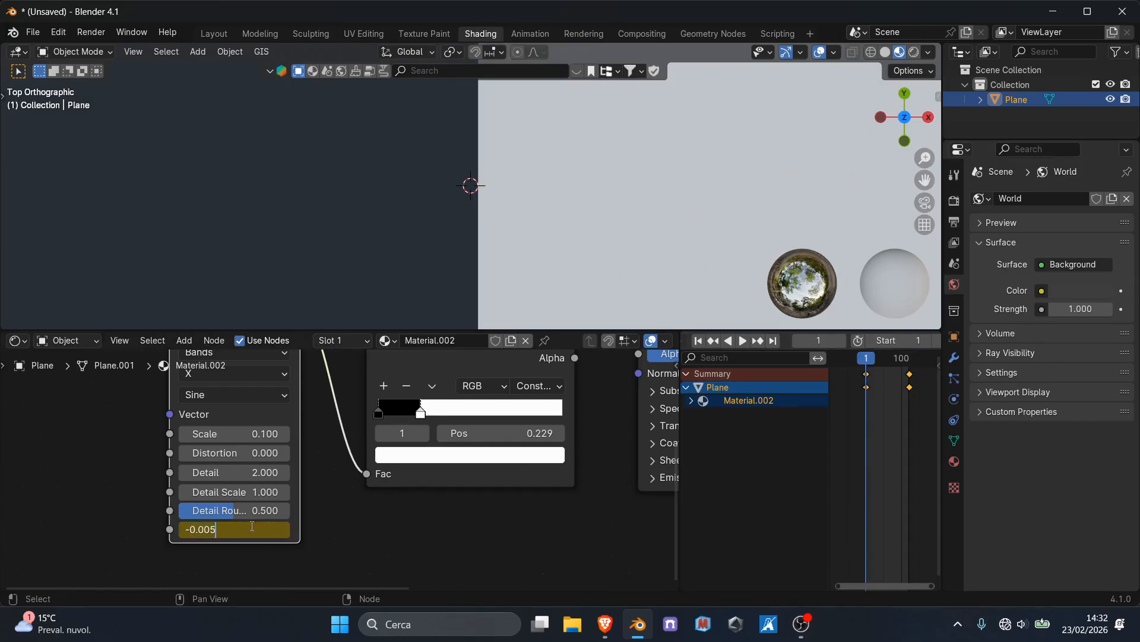
{"action": "type", "text": "4"}
{"action": "key", "text": "Return"}
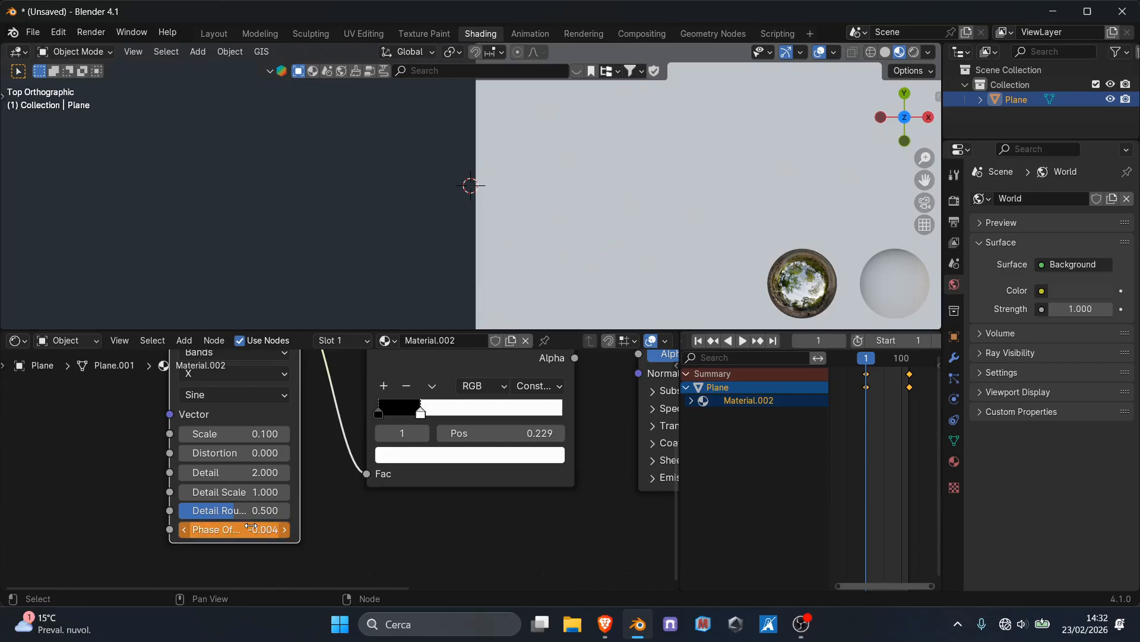
{"action": "key", "text": "i"}
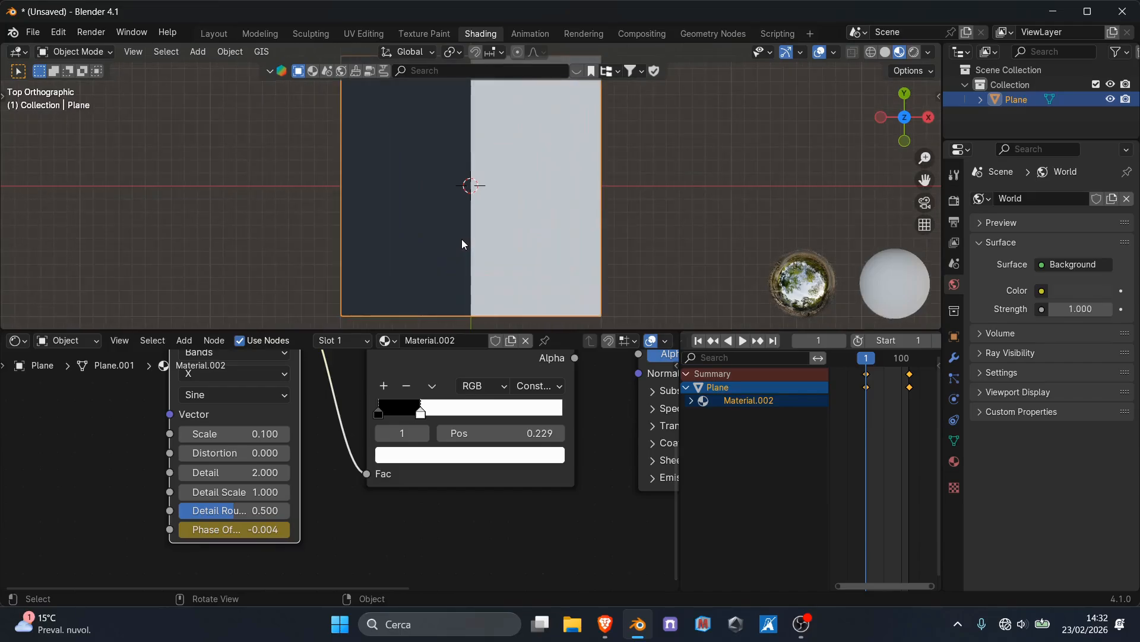
Step: With the animation playing, set the Wave Texture's Scale to 2.3 and its Distortion to about 31.8
{"action": "key", "text": "space"}
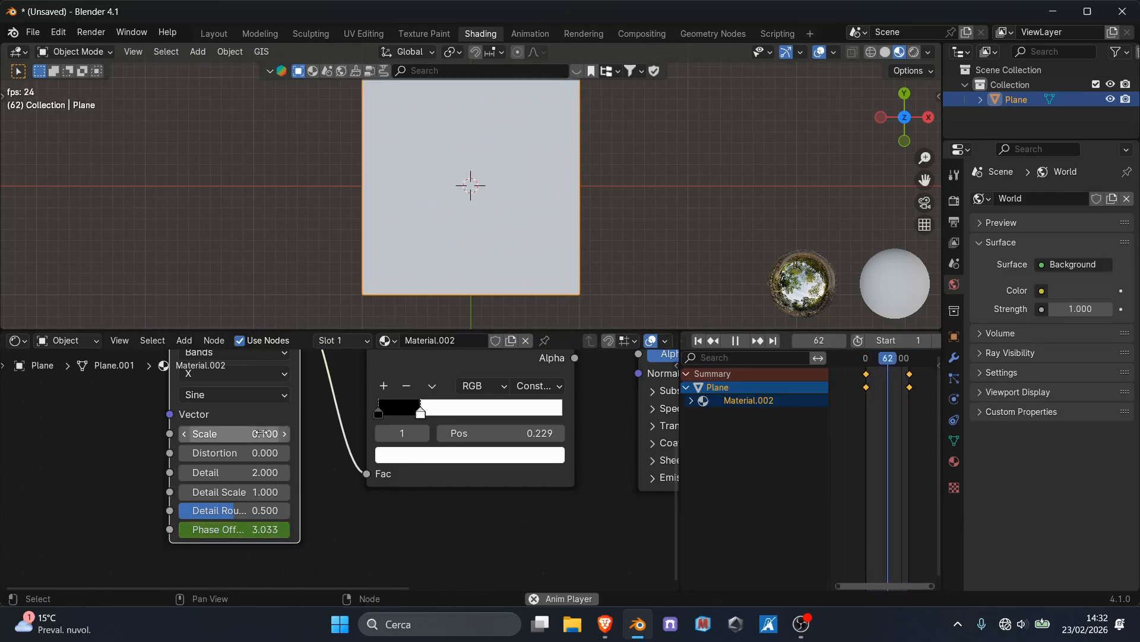
{"action": "left_click_drag", "start_coordinate": [262, 433], "coordinate": [339, 433]}
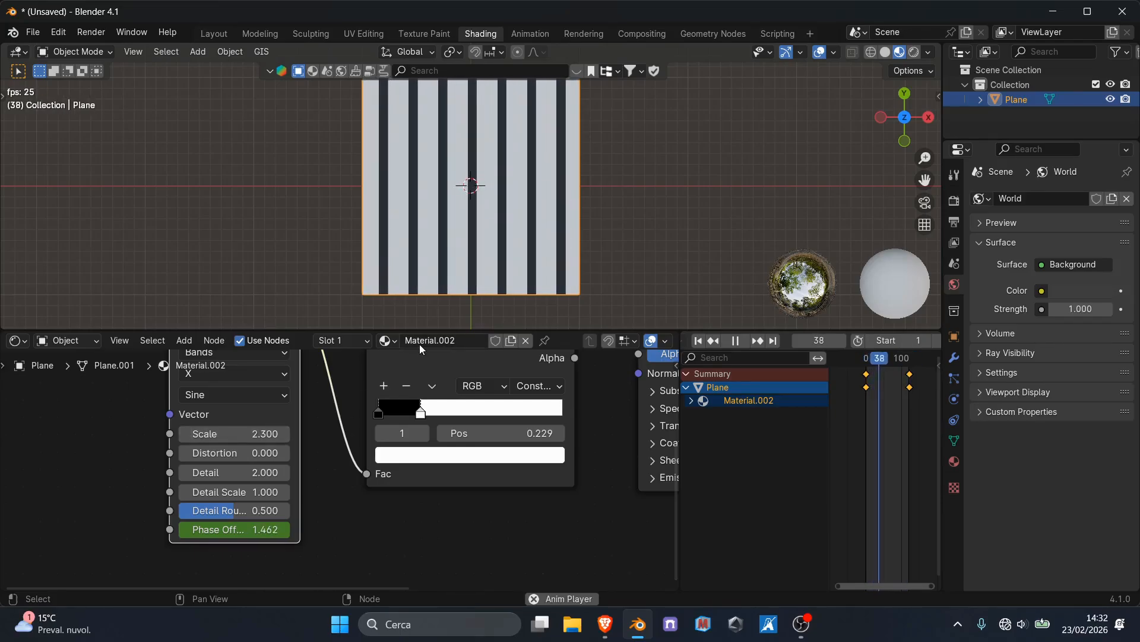
{"action": "scroll", "coordinate": [537, 453], "scroll_direction": "down", "scroll_amount": 2}
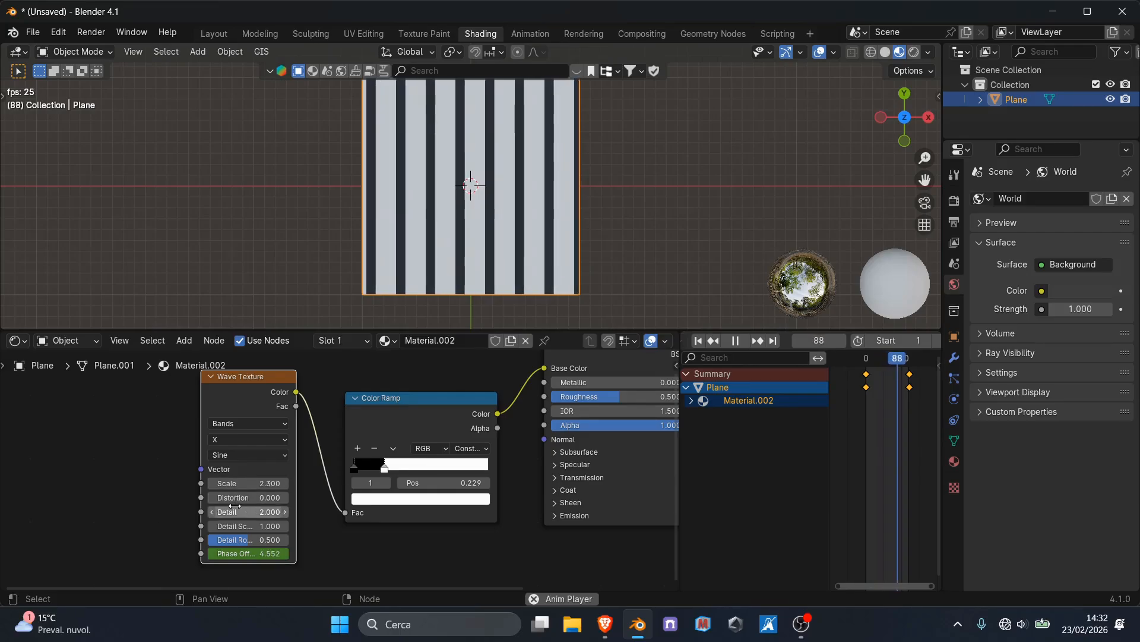
{"action": "left_click_drag", "start_coordinate": [236, 499], "coordinate": [424, 498]}
Step: Set the Wave Texture's Detail to 1.0, move the Color Ramp's white stop to about position 0.338, and stop playback
{"action": "scroll", "coordinate": [256, 511], "scroll_direction": "up", "scroll_amount": 2}
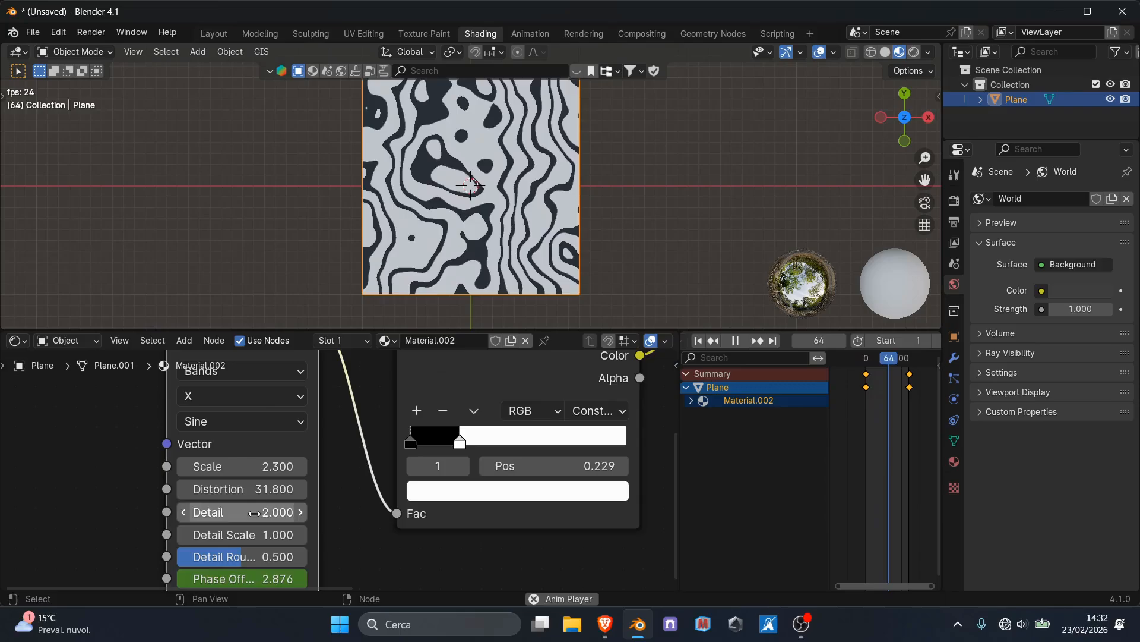
{"action": "left_click_drag", "start_coordinate": [254, 513], "coordinate": [195, 513]}
{"action": "scroll", "coordinate": [316, 410], "scroll_direction": "down", "scroll_amount": 2}
{"action": "key", "text": "space"}
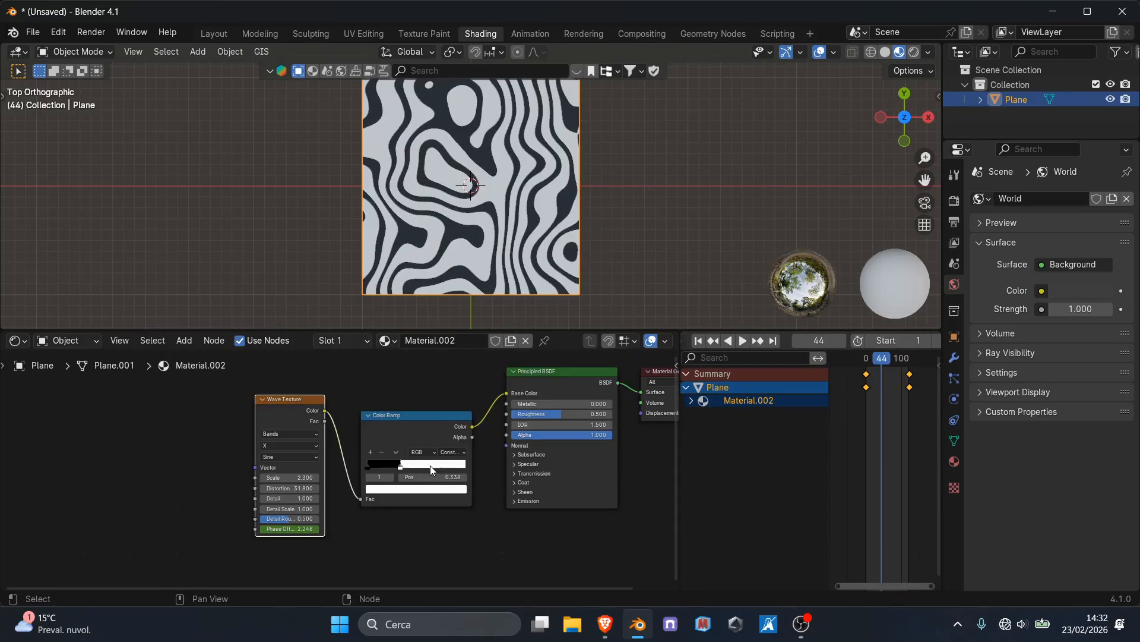
{"action": "scroll", "coordinate": [431, 465], "scroll_direction": "up", "scroll_amount": 2}
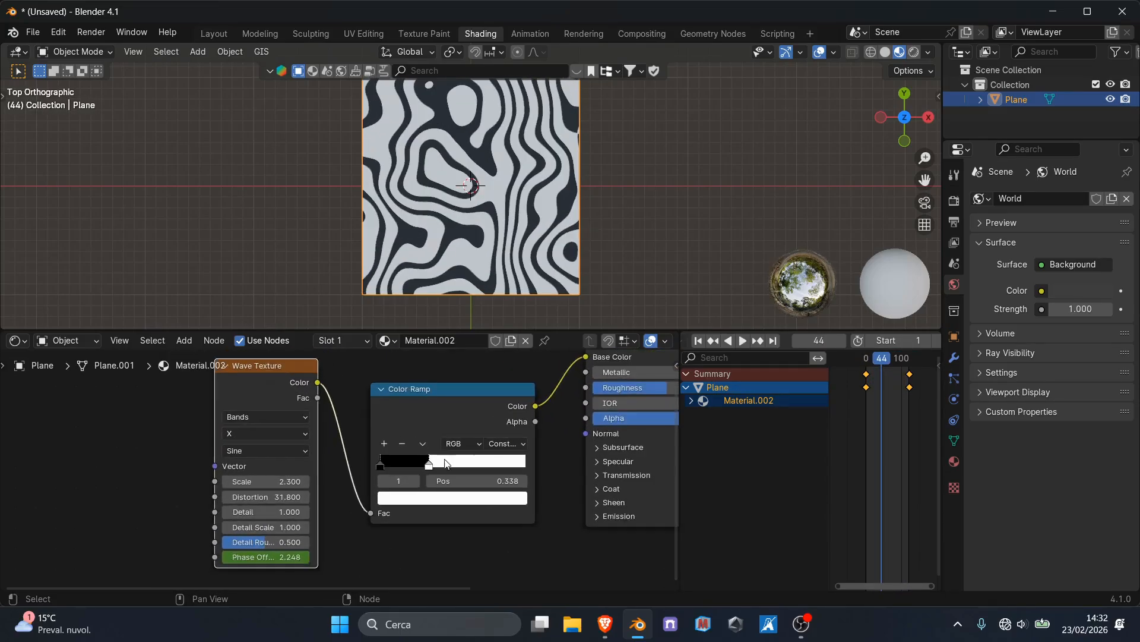
{"action": "middle_click_drag", "start_coordinate": [447, 463], "coordinate": [542, 436]}
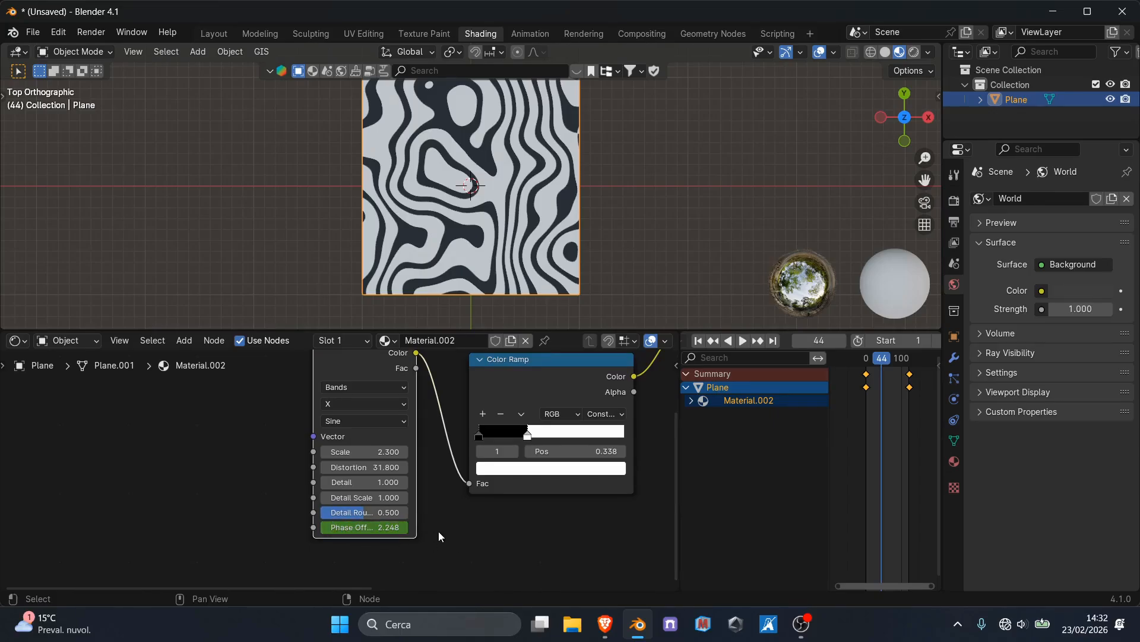
{"action": "scroll", "coordinate": [438, 531], "scroll_direction": "down", "scroll_amount": 2}
{"action": "middle_click_drag", "start_coordinate": [487, 509], "coordinate": [457, 506]}
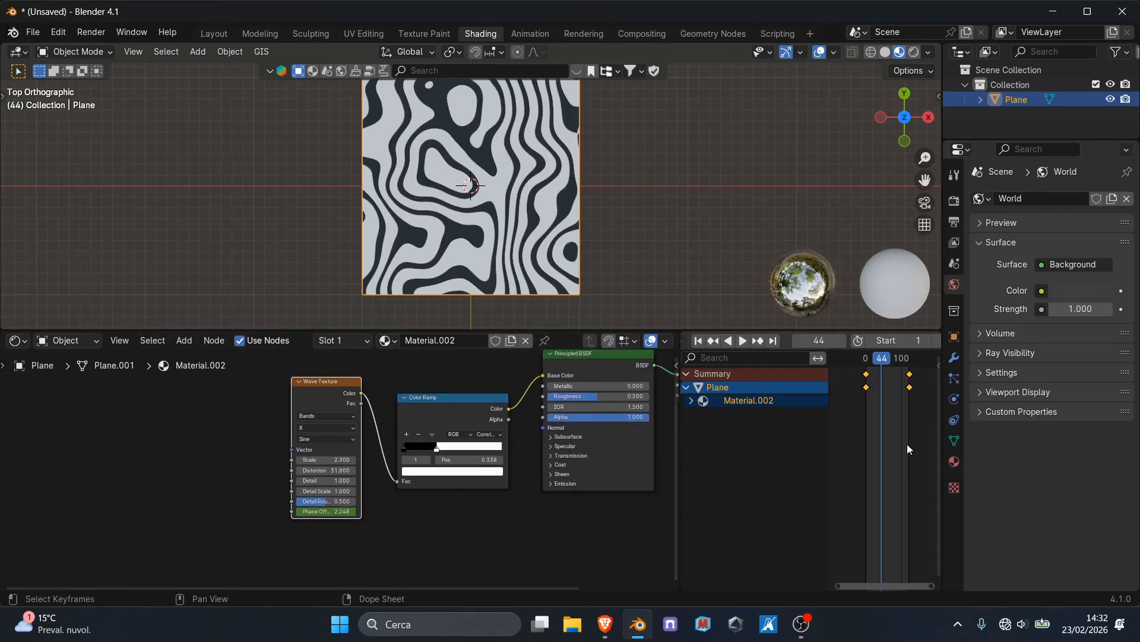
Step: Return to frame 1 and add a Value node beside the Wave Texture's inputs
{"action": "key", "text": "shift+Left"}
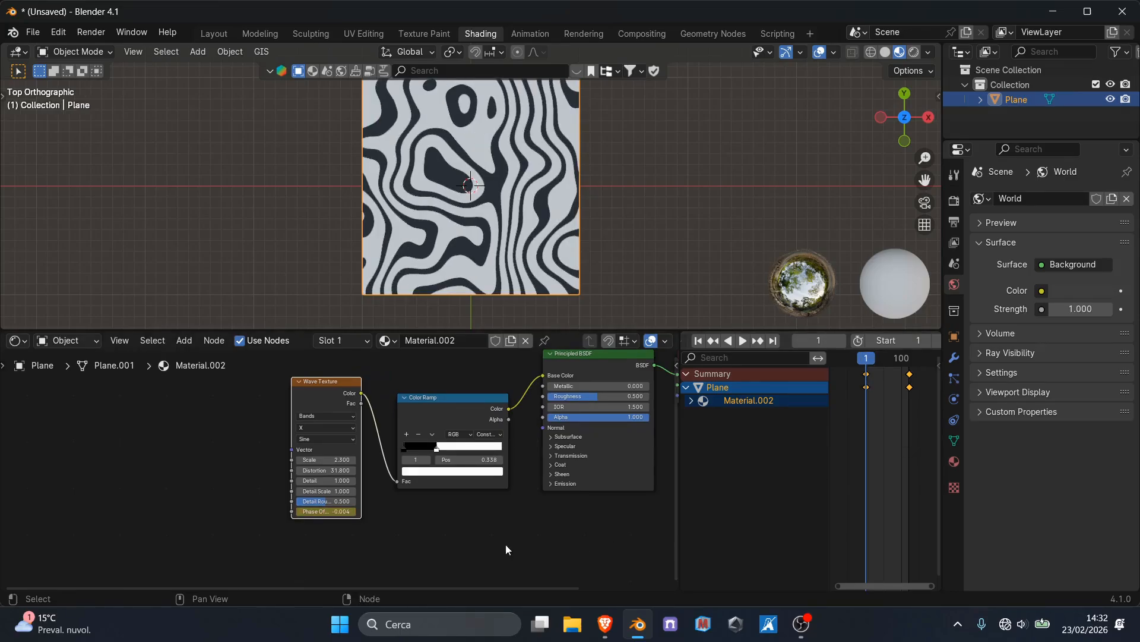
{"action": "scroll", "coordinate": [862, 396], "scroll_direction": "up", "scroll_amount": 1}
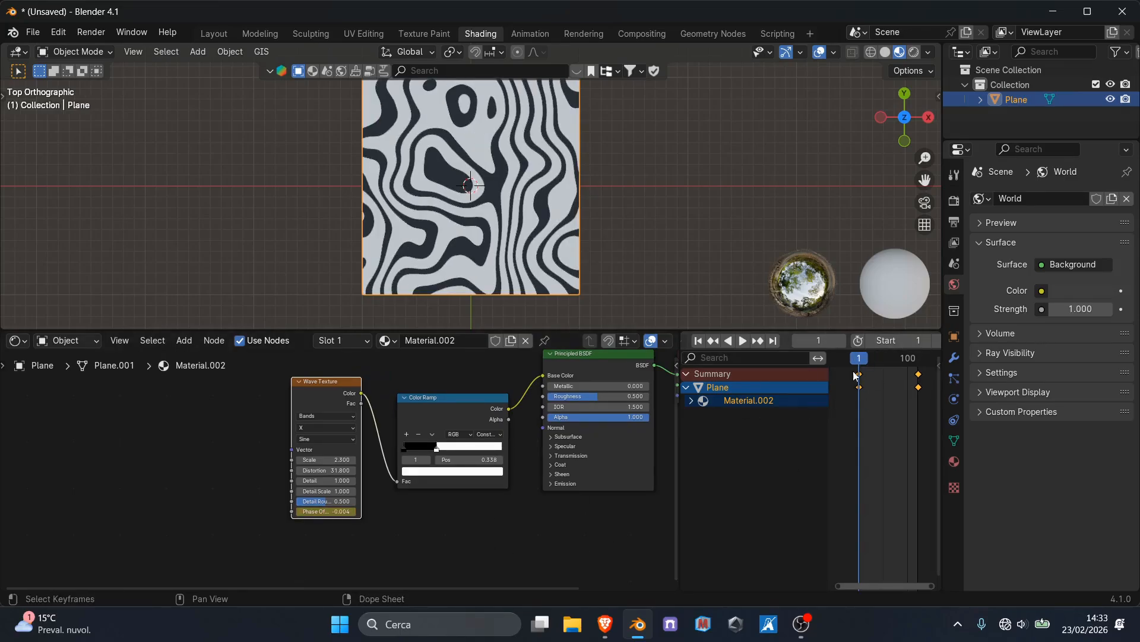
{"action": "scroll", "coordinate": [415, 487], "scroll_direction": "up", "scroll_amount": 1}
{"action": "middle_click_drag", "start_coordinate": [208, 497], "coordinate": [254, 494]}
{"action": "left_click", "coordinate": [232, 479]}
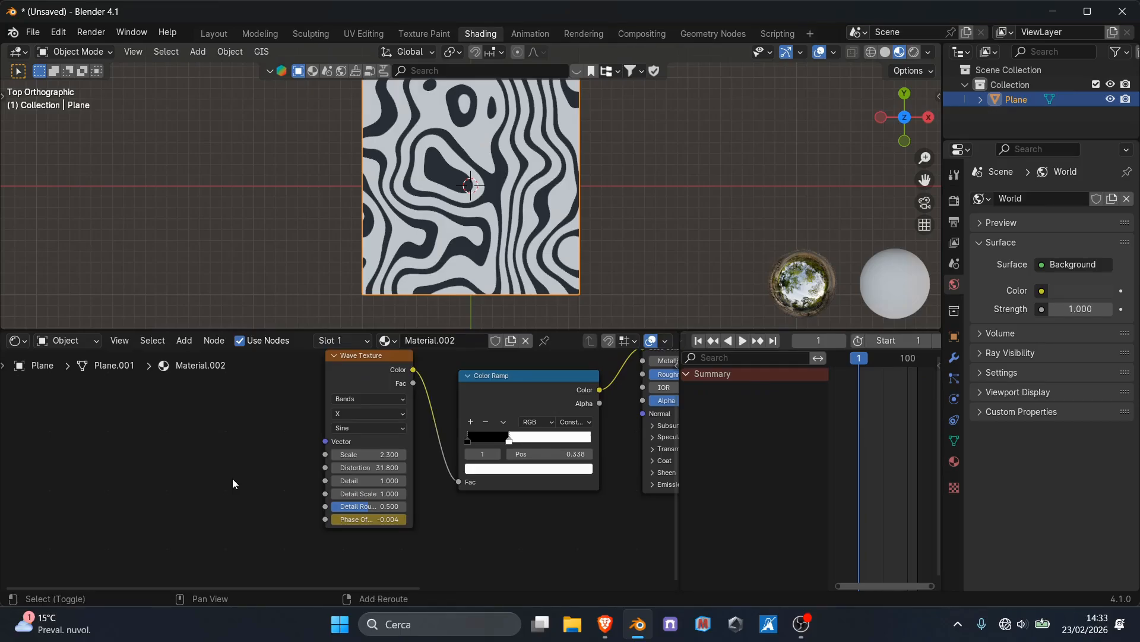
{"action": "key", "text": "shift+a"}
{"action": "type", "text": "value"}
{"action": "key", "text": "Return"}
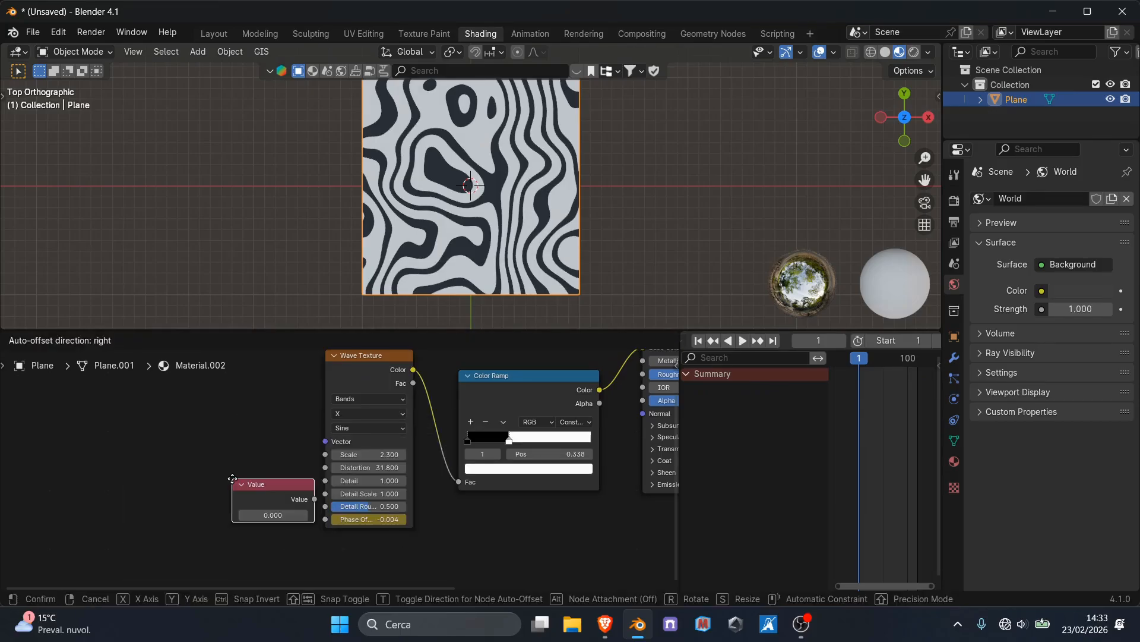
{"action": "left_click", "coordinate": [152, 459]}
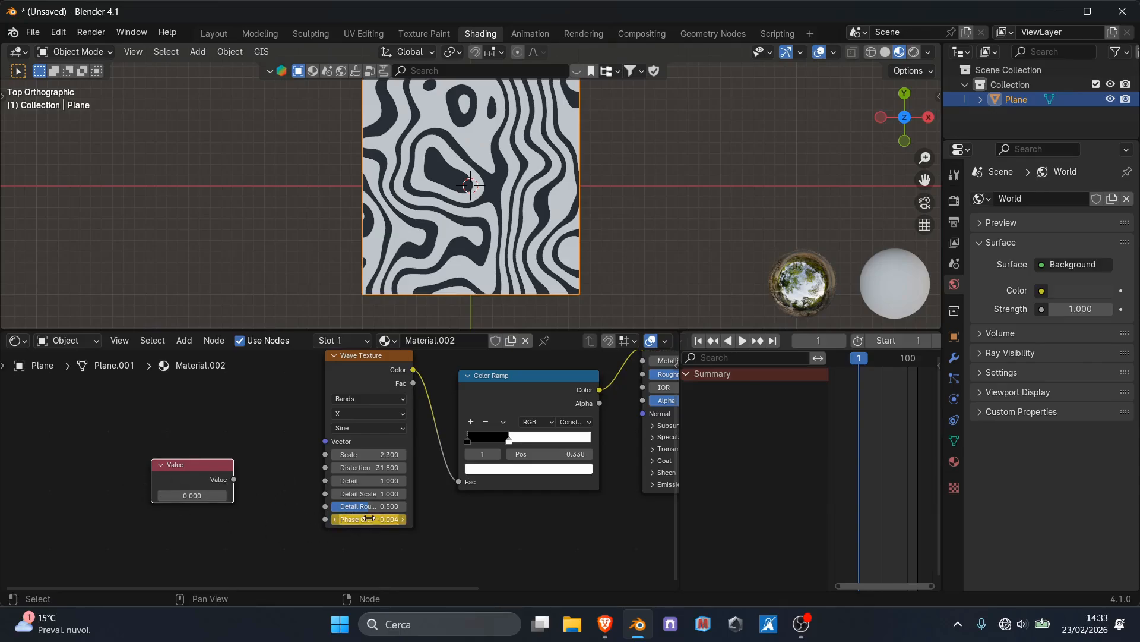
Step: Move the Value node closer to the Wave Texture and keyframe it at -0.004 on frame 1 and 6.28 on frame 121
{"action": "scroll", "coordinate": [548, 465], "scroll_direction": "up", "scroll_amount": 1}
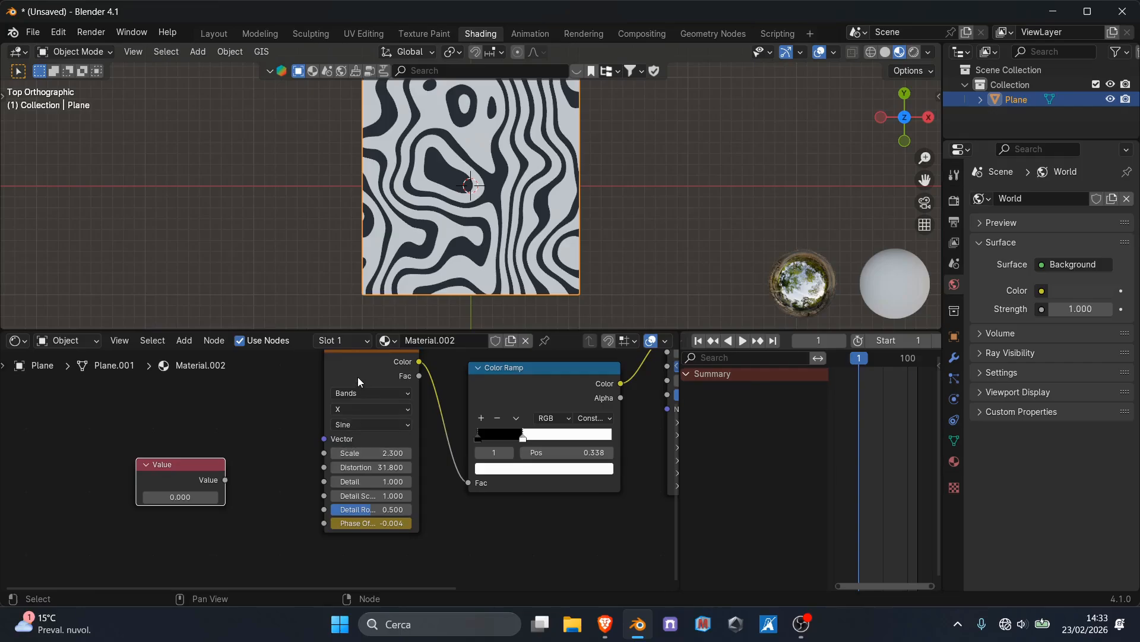
{"action": "left_click_drag", "start_coordinate": [167, 488], "coordinate": [212, 489]}
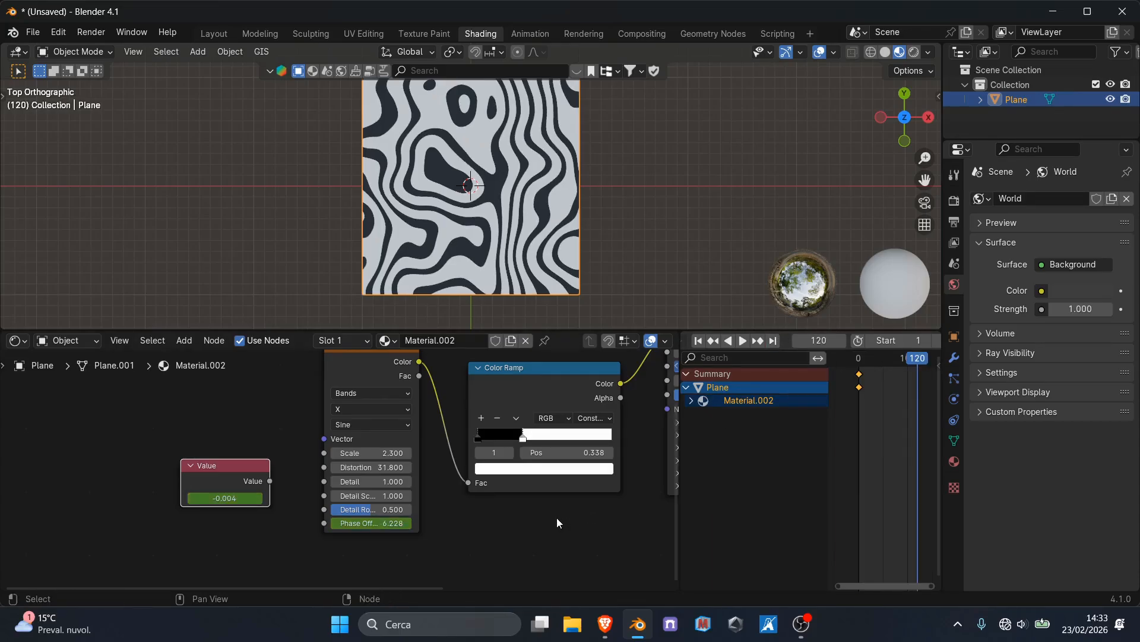
{"action": "key", "text": "Right"}
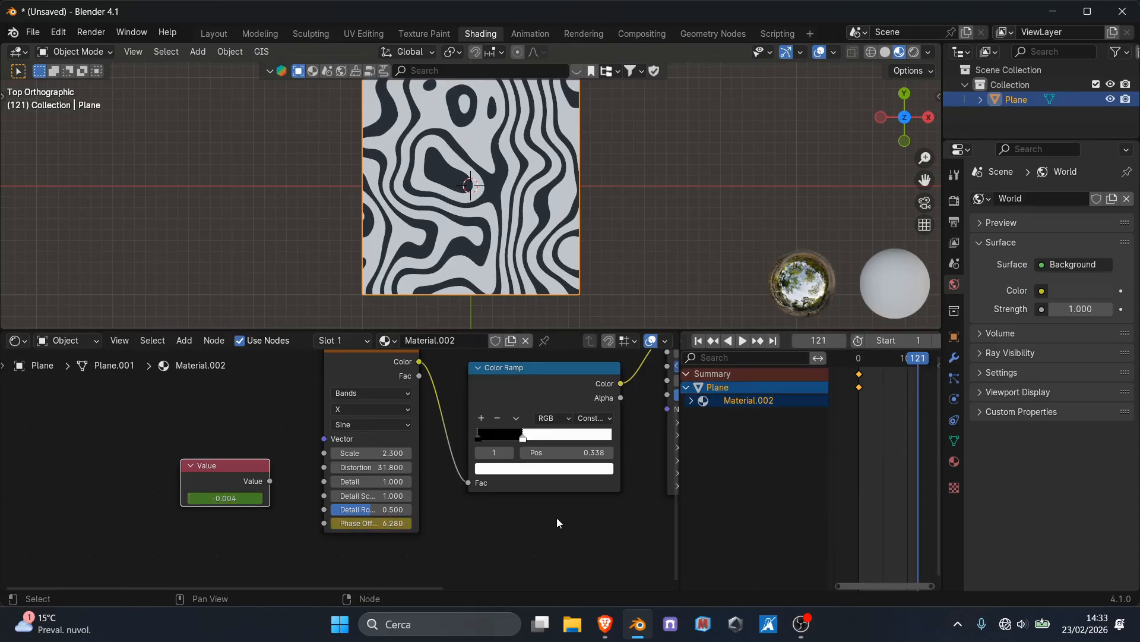
{"action": "left_click", "coordinate": [373, 365]}
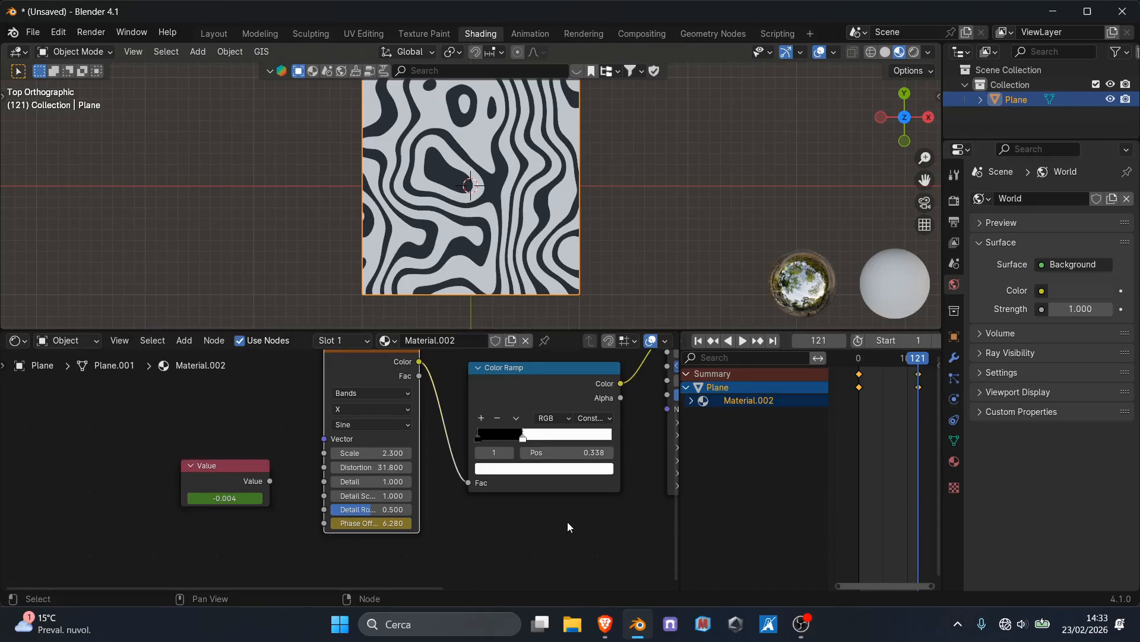
{"action": "scroll", "coordinate": [365, 521], "scroll_direction": "up", "scroll_amount": 2}
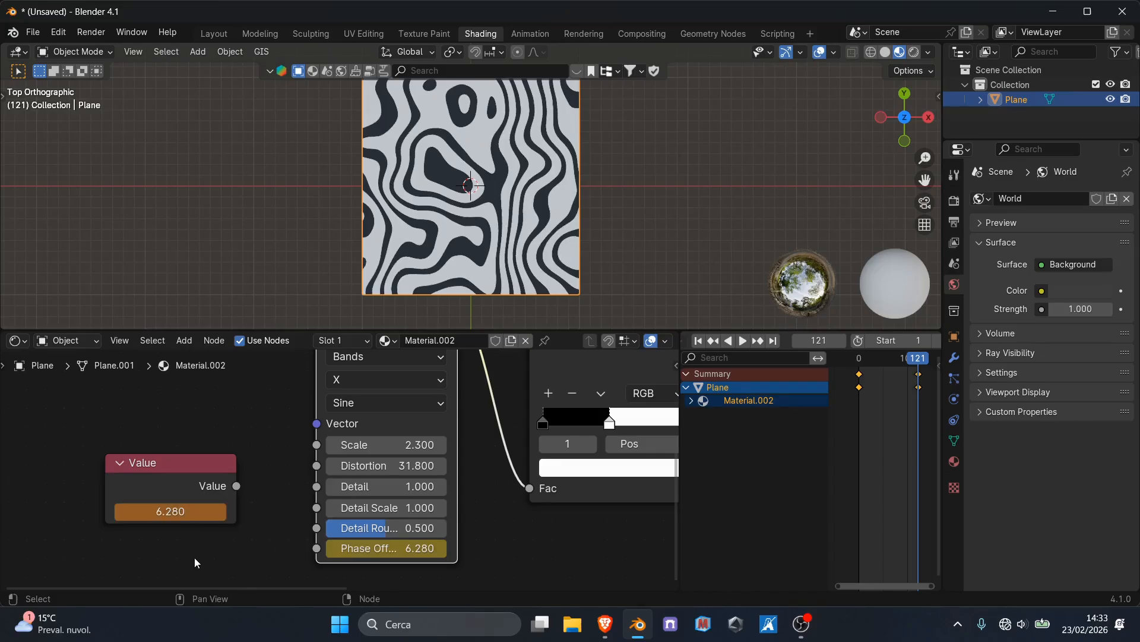
{"action": "scroll", "coordinate": [225, 529], "scroll_direction": "down", "scroll_amount": 3}
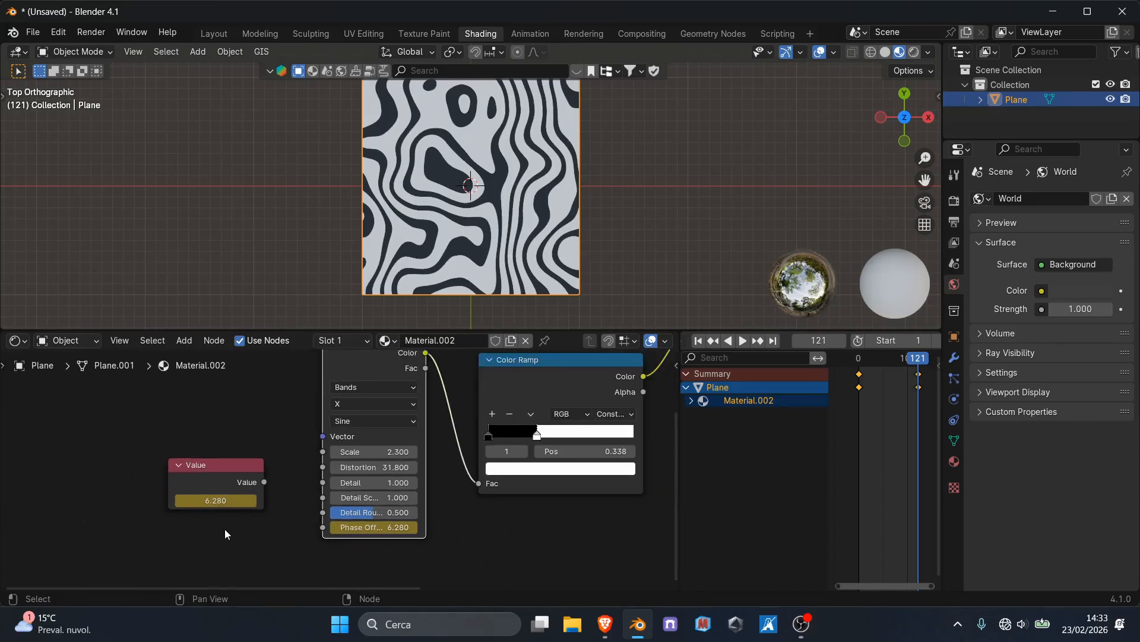
Step: Connect the Value node to the Wave Texture's Phase Offset and play the animation
{"action": "scroll", "coordinate": [259, 466], "scroll_direction": "up", "scroll_amount": 2}
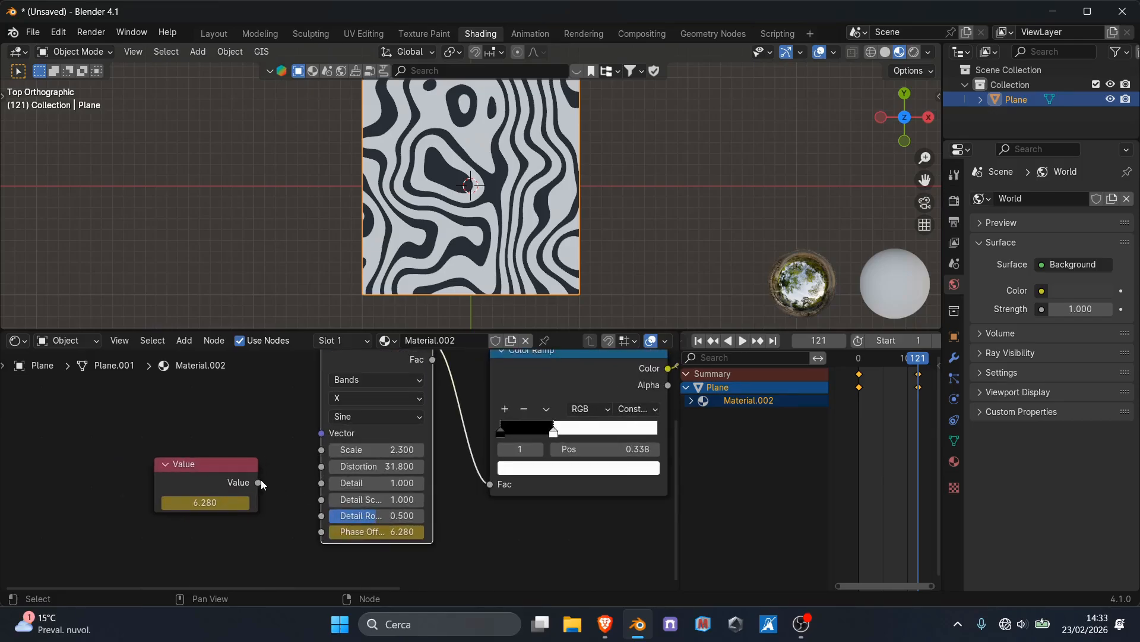
{"action": "left_click_drag", "start_coordinate": [259, 482], "coordinate": [323, 532]}
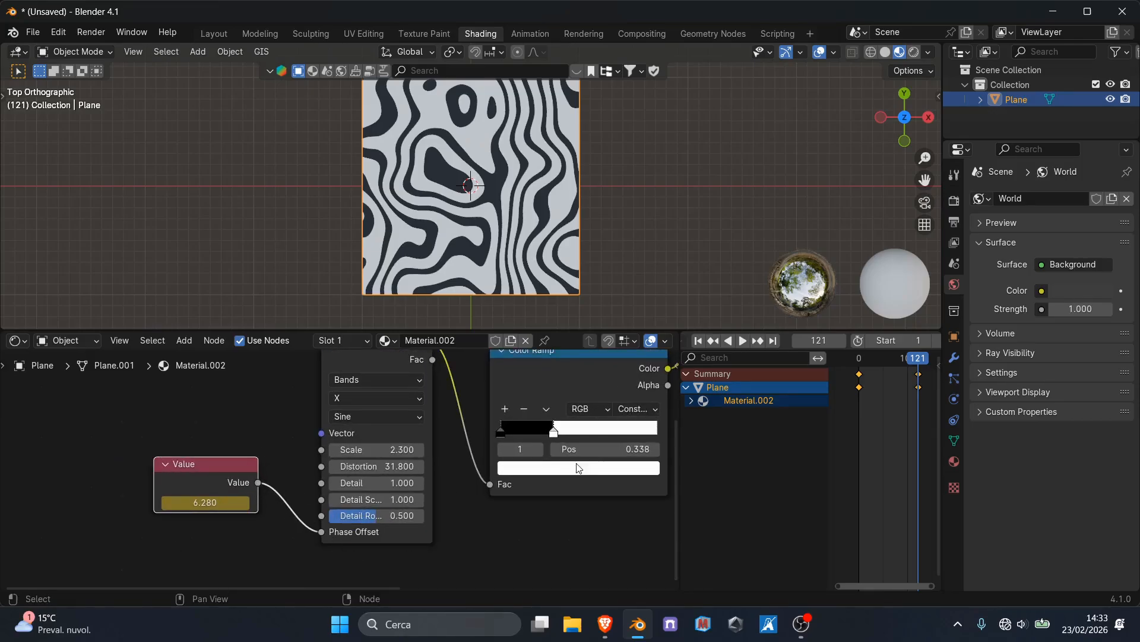
{"action": "key", "text": "space"}
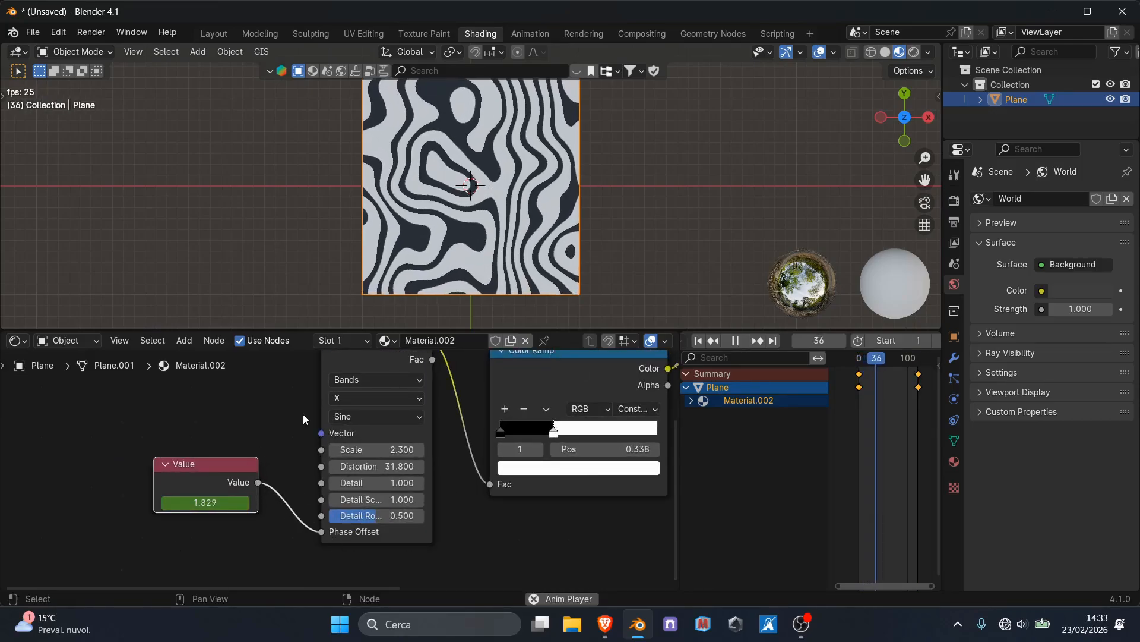
Step: Move the Value node farther from the Wave Texture and insert a Math node into the link to its Phase Offset
{"action": "left_click_drag", "start_coordinate": [200, 468], "coordinate": [62, 507]}
{"action": "left_click", "coordinate": [192, 472]}
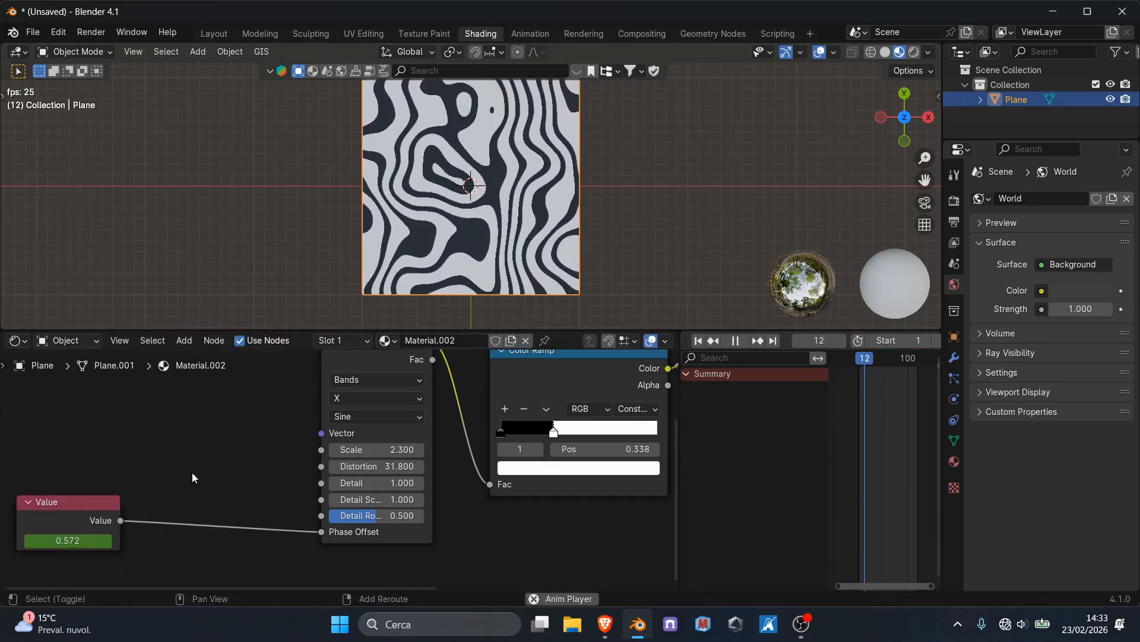
{"action": "key", "text": "shift+a"}
{"action": "type", "text": "math"}
{"action": "key", "text": "Return"}
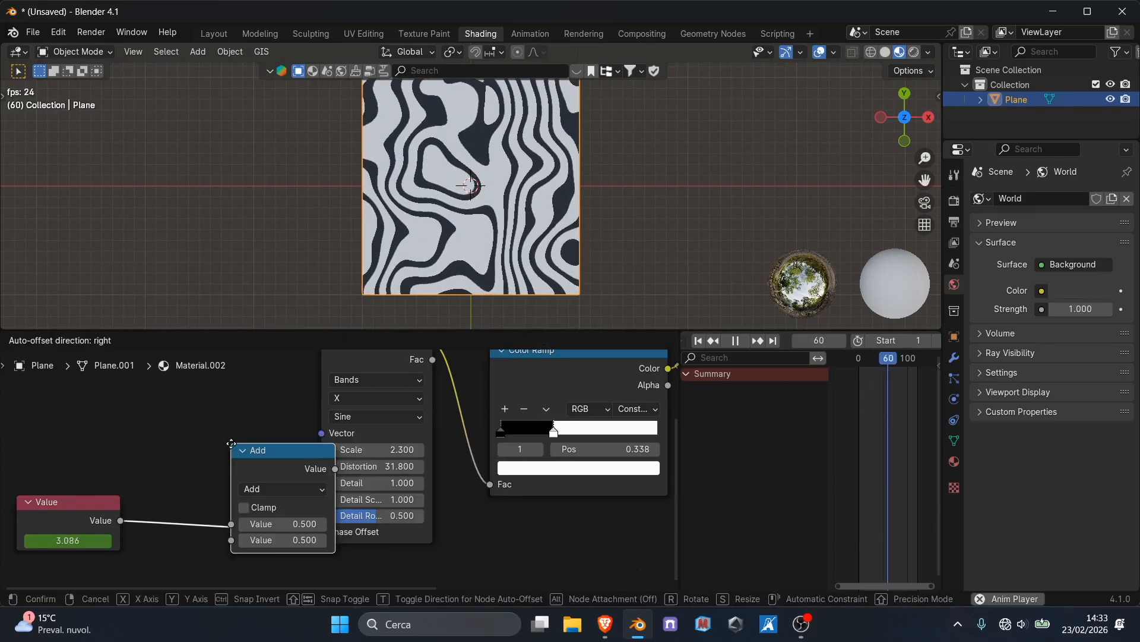
{"action": "left_click", "coordinate": [147, 465]}
{"action": "middle_click_drag", "start_coordinate": [234, 471], "coordinate": [268, 451]}
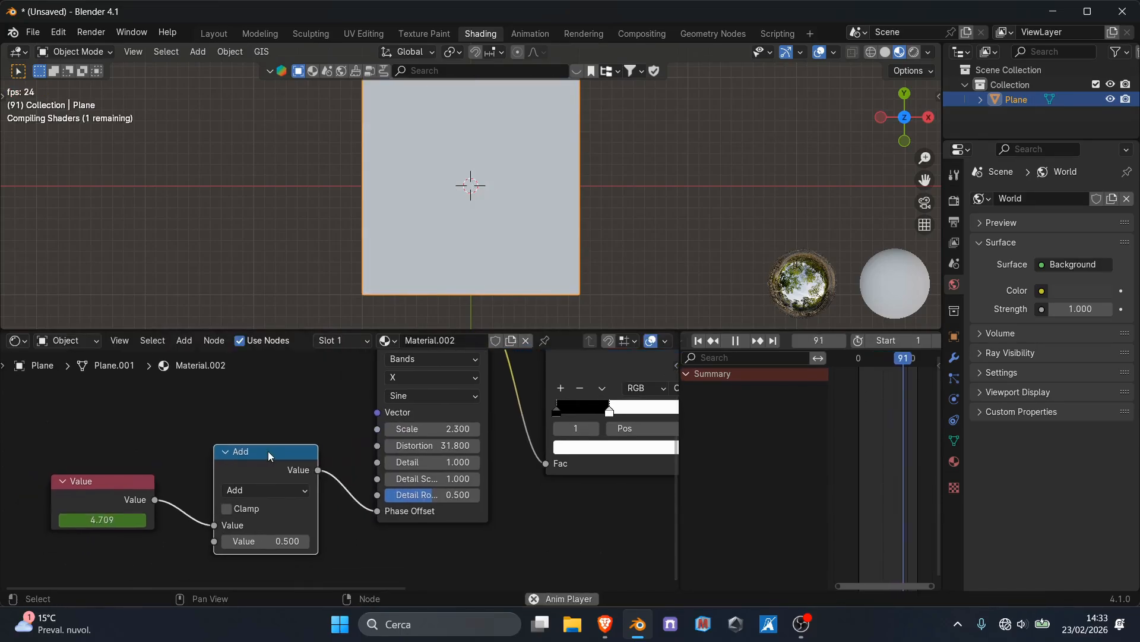
Step: Switch the Math node's operation to Multiply and set its factor to 1
{"action": "left_click", "coordinate": [264, 489]}
{"action": "left_click", "coordinate": [273, 337]}
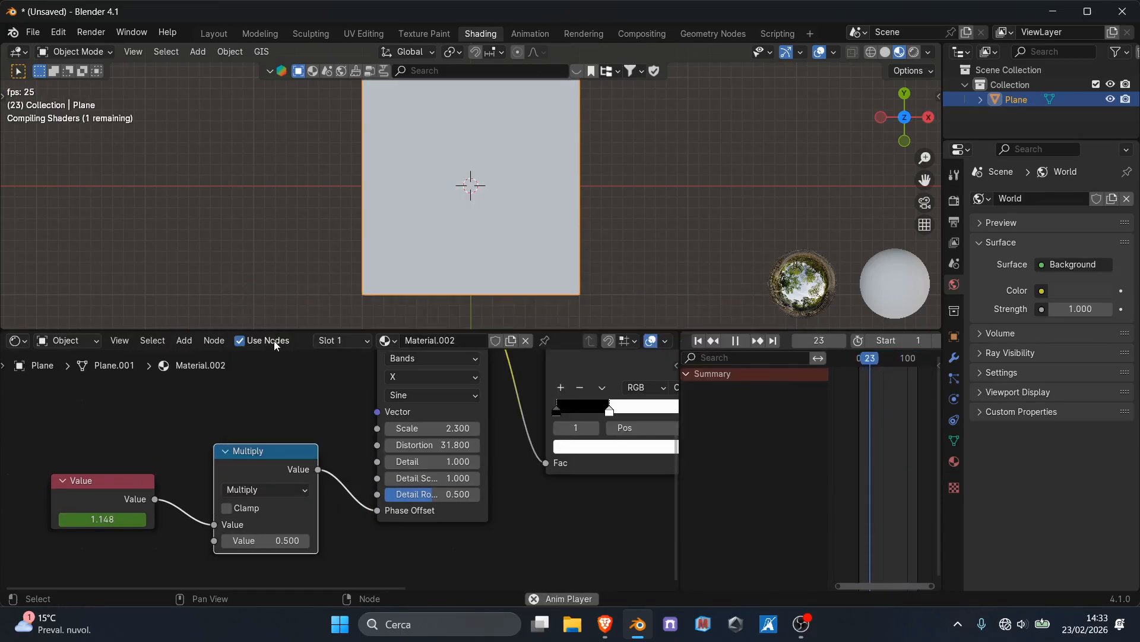
{"action": "scroll", "coordinate": [268, 548], "scroll_direction": "up", "scroll_amount": 1}
{"action": "left_click", "coordinate": [268, 547]}
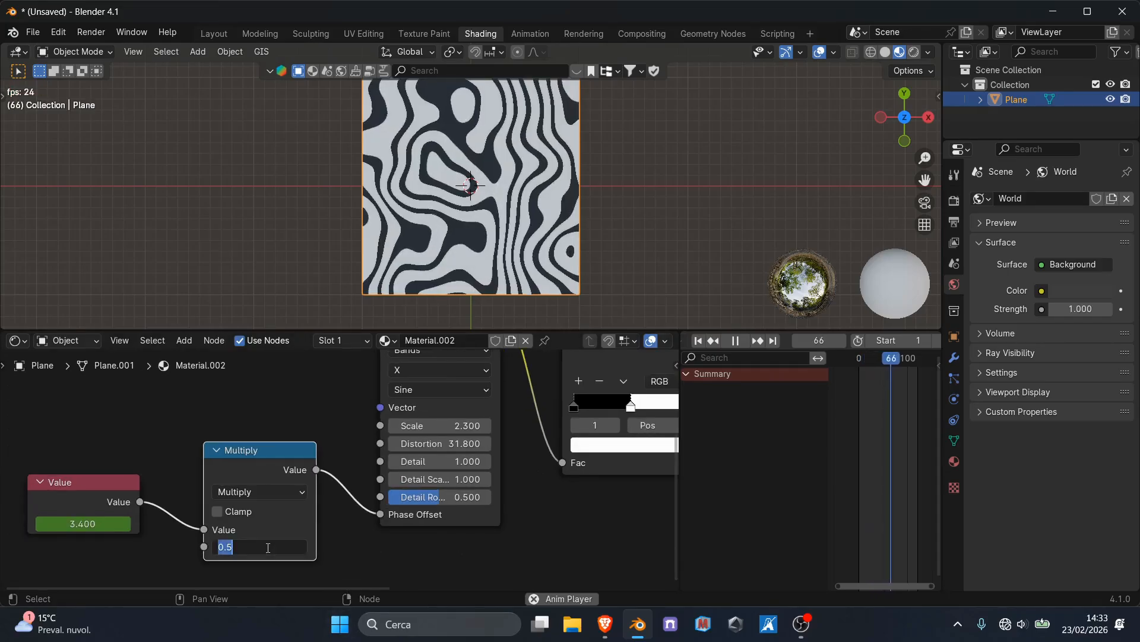
{"action": "type", "text": "1"}
{"action": "key", "text": "Return"}
{"action": "middle_click_drag", "start_coordinate": [383, 550], "coordinate": [401, 527]}
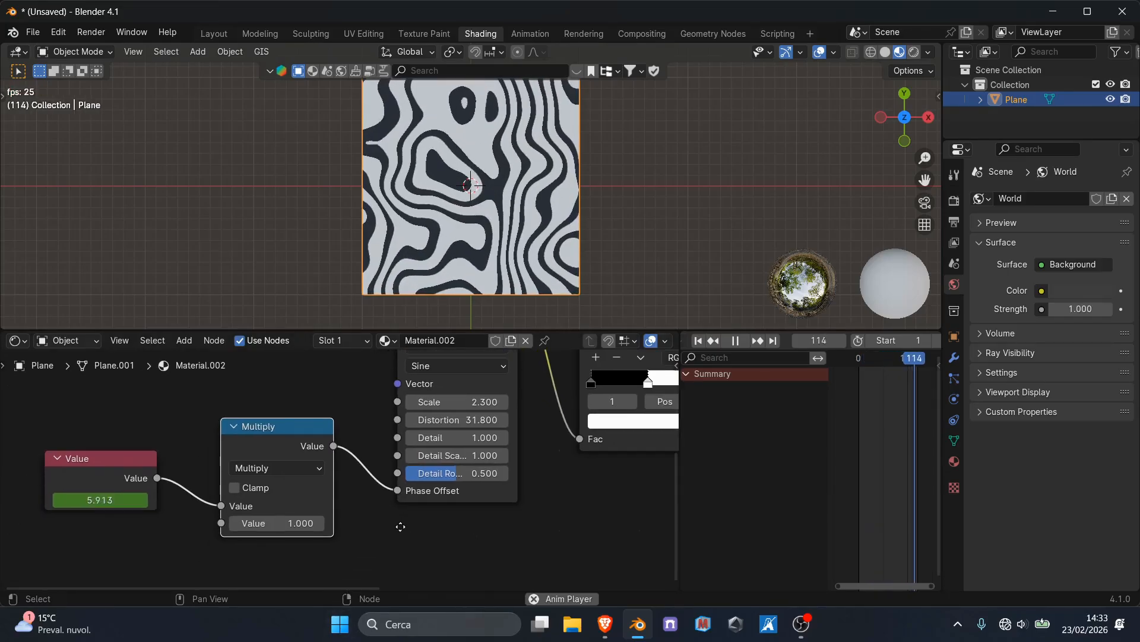
Step: Try a factor of 2 on the Multiply node, and finally set it to 5 for a faster loop
{"action": "left_click", "coordinate": [306, 526]}
{"action": "type", "text": "2"}
{"action": "key", "text": "Return"}
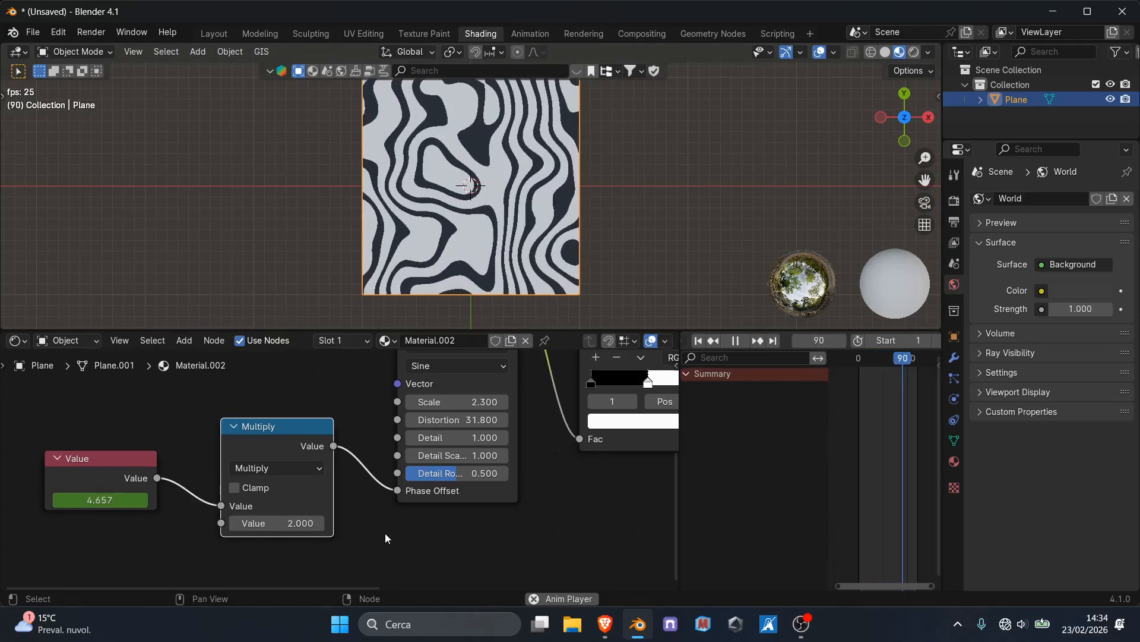
{"action": "left_click", "coordinate": [291, 522]}
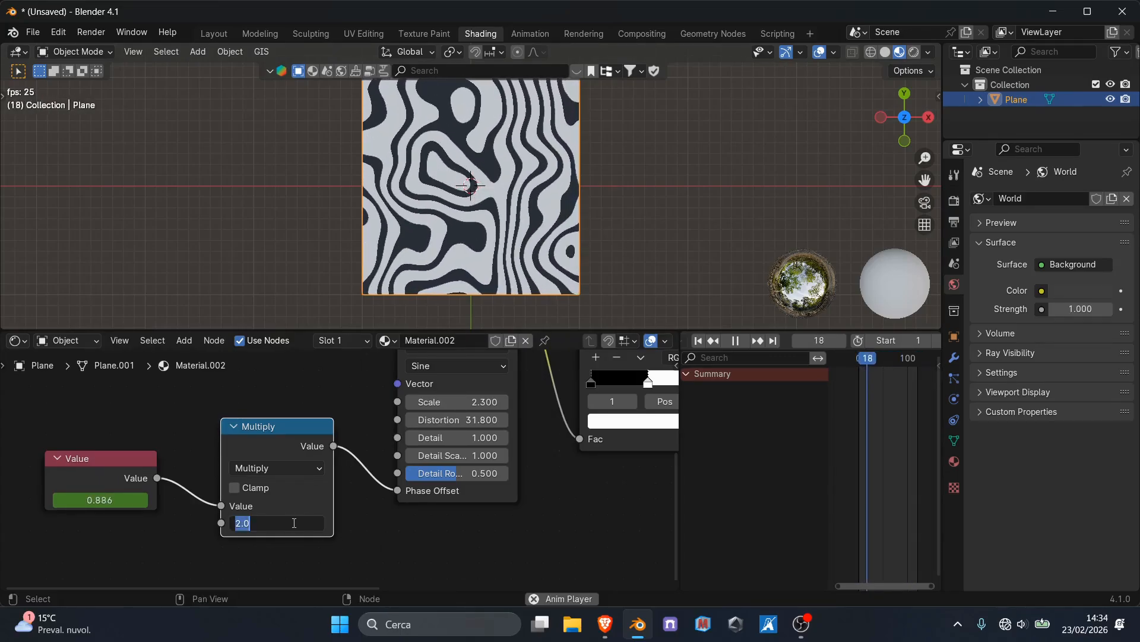
{"action": "type", "text": "5"}
{"action": "key", "text": "Return"}
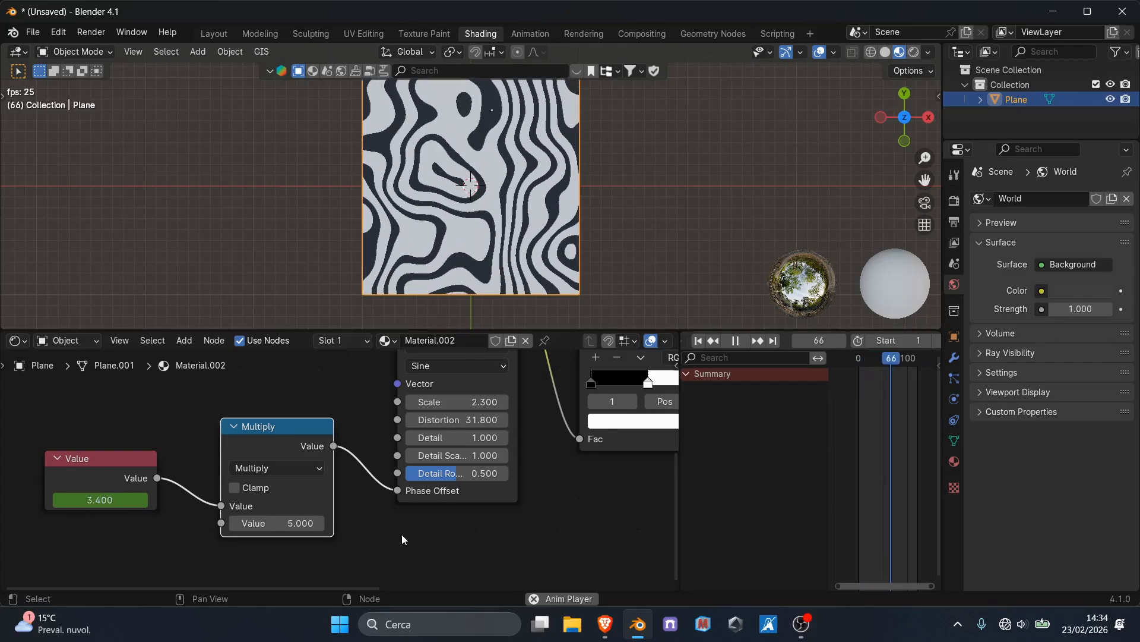
{"action": "scroll", "coordinate": [412, 518], "scroll_direction": "down", "scroll_amount": 1}
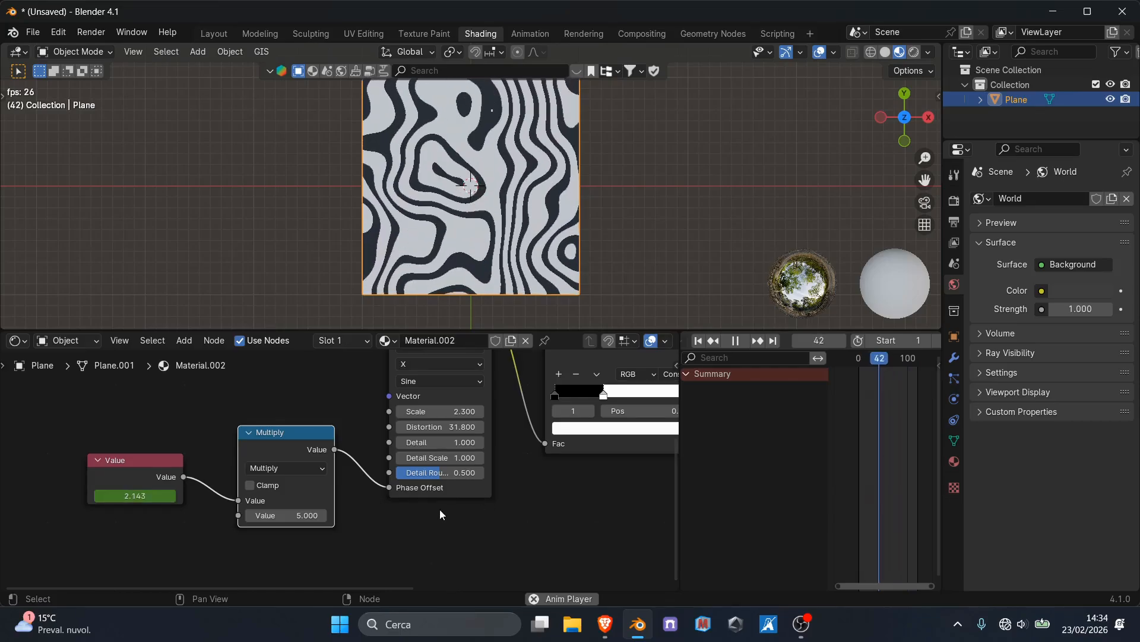
{"action": "scroll", "coordinate": [455, 543], "scroll_direction": "down", "scroll_amount": 4}
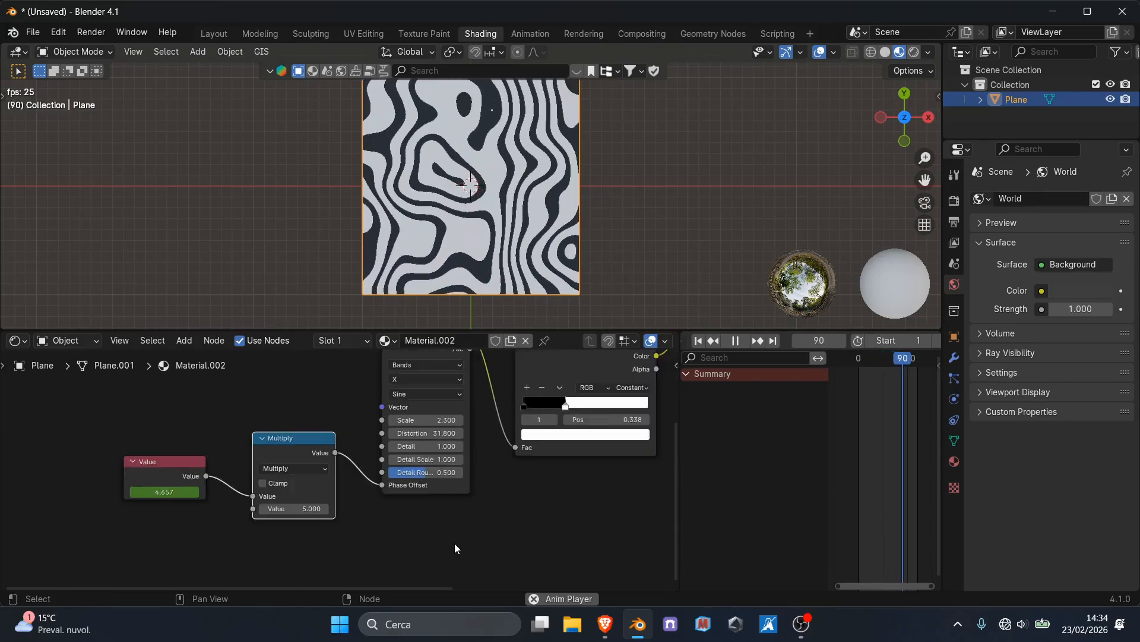
Step: Stop playback, switch the Color Ramp to HSV mode with Far interpolation, and move its white stop to position 1.000
{"action": "key", "text": "space"}
{"action": "middle_click_drag", "start_coordinate": [484, 510], "coordinate": [431, 505]}
{"action": "scroll", "coordinate": [487, 500], "scroll_direction": "up", "scroll_amount": 4}
{"action": "middle_click_drag", "start_coordinate": [514, 503], "coordinate": [424, 558]}
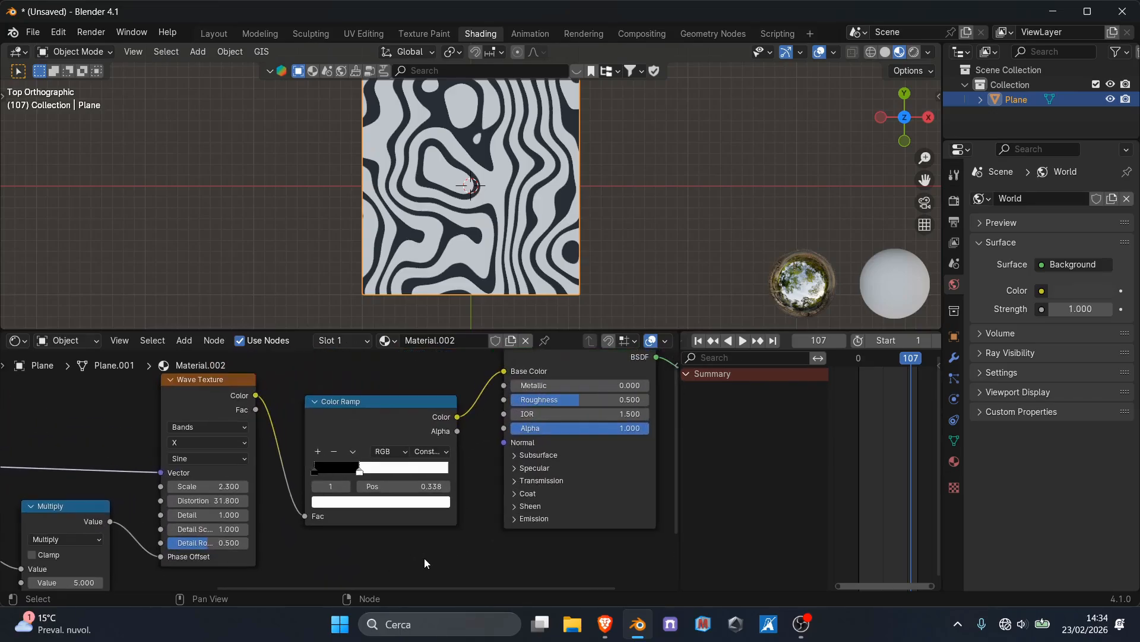
{"action": "scroll", "coordinate": [425, 416], "scroll_direction": "up", "scroll_amount": 3}
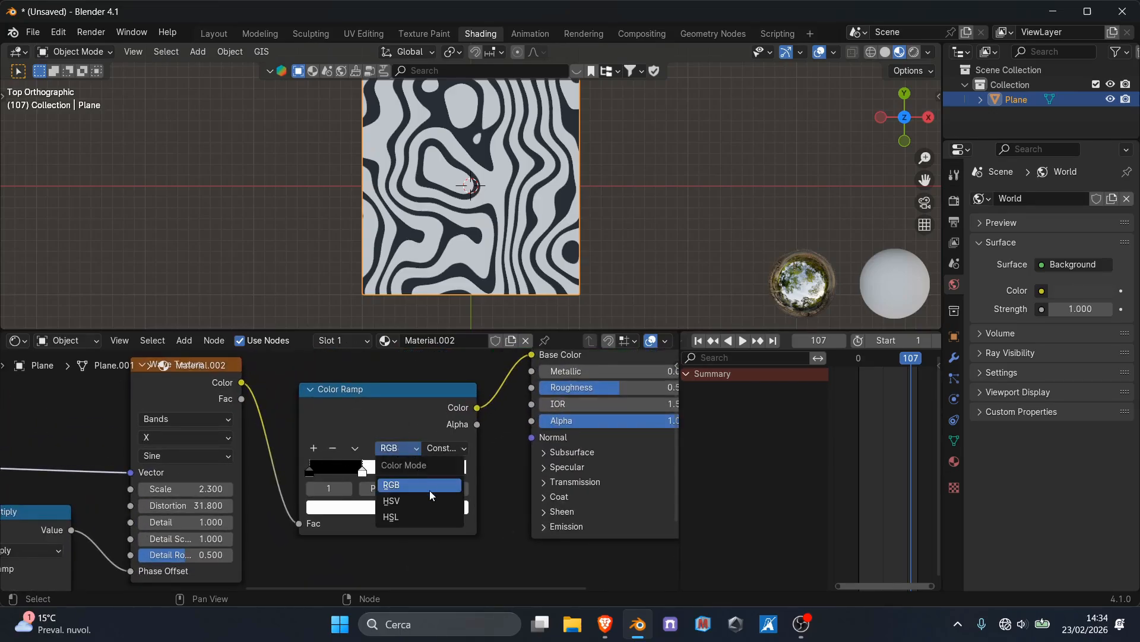
{"action": "left_click", "coordinate": [431, 501]}
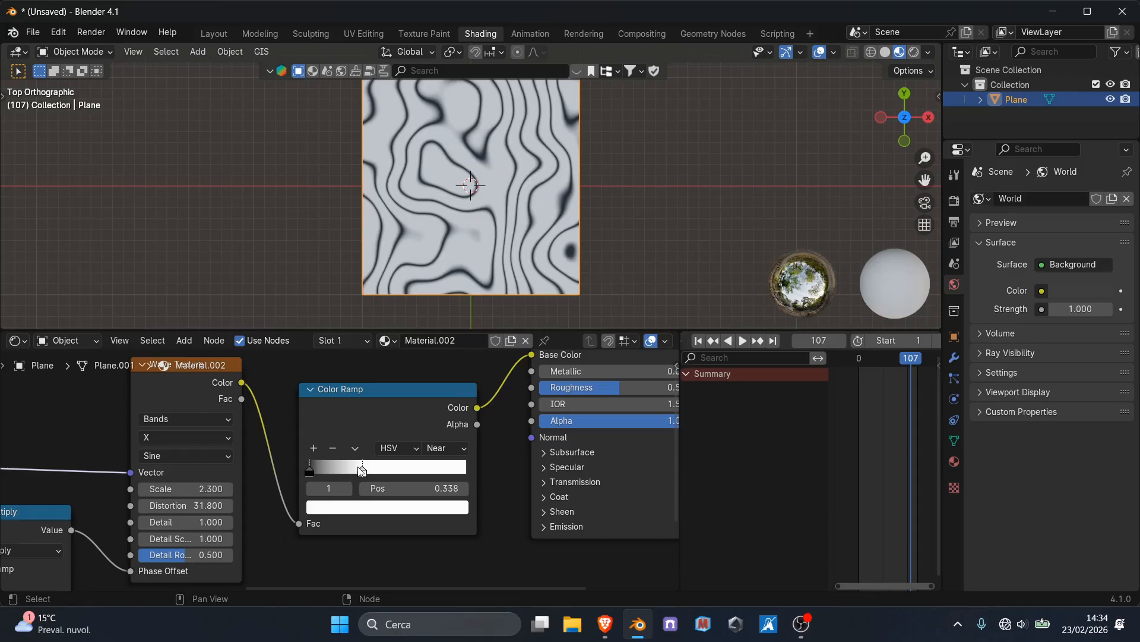
{"action": "left_click_drag", "start_coordinate": [362, 471], "coordinate": [548, 475]}
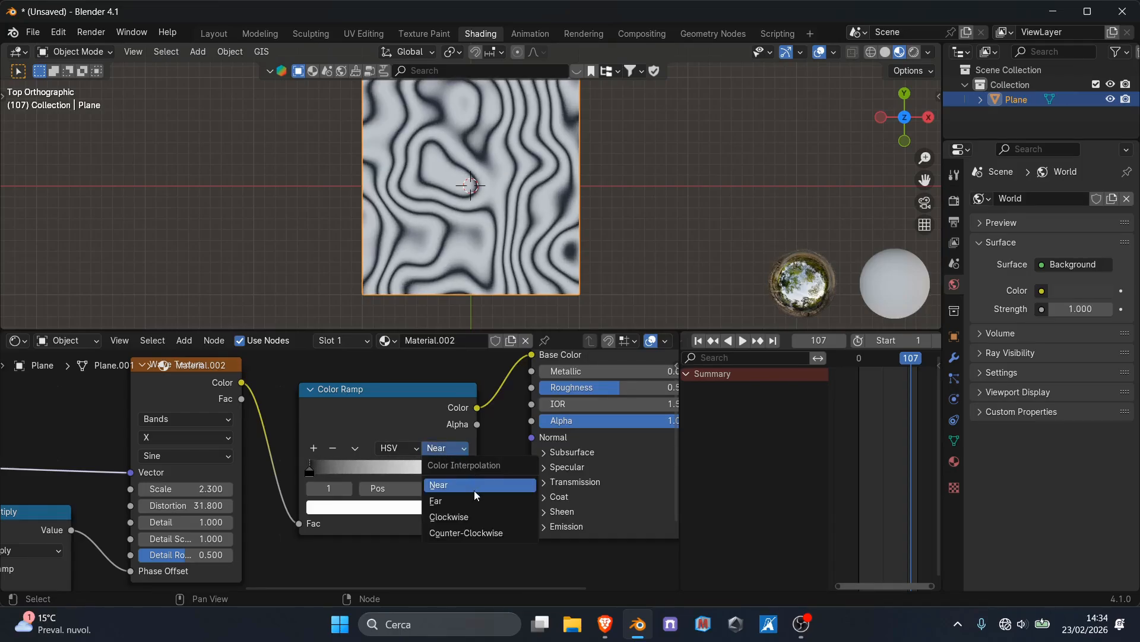
{"action": "left_click", "coordinate": [455, 500]}
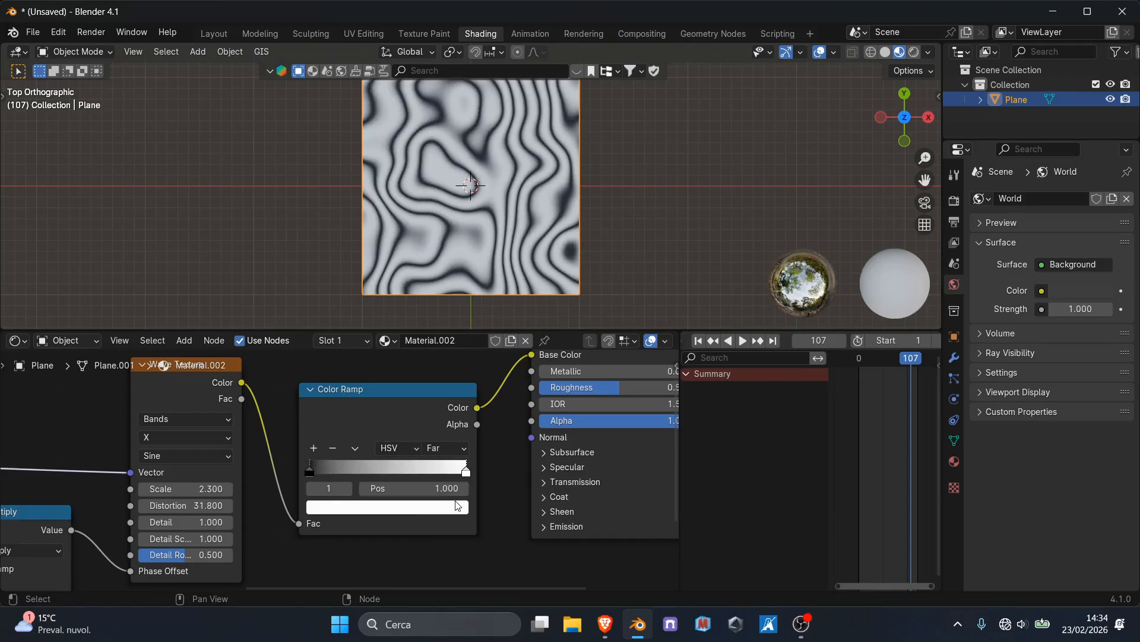
Step: Color the Color Ramp's first stop saturated blue and sample that same blue for the last stop
{"action": "left_click", "coordinate": [308, 473]}
{"action": "left_click", "coordinate": [340, 509]}
{"action": "scroll", "coordinate": [439, 334], "scroll_direction": "up", "scroll_amount": 20}
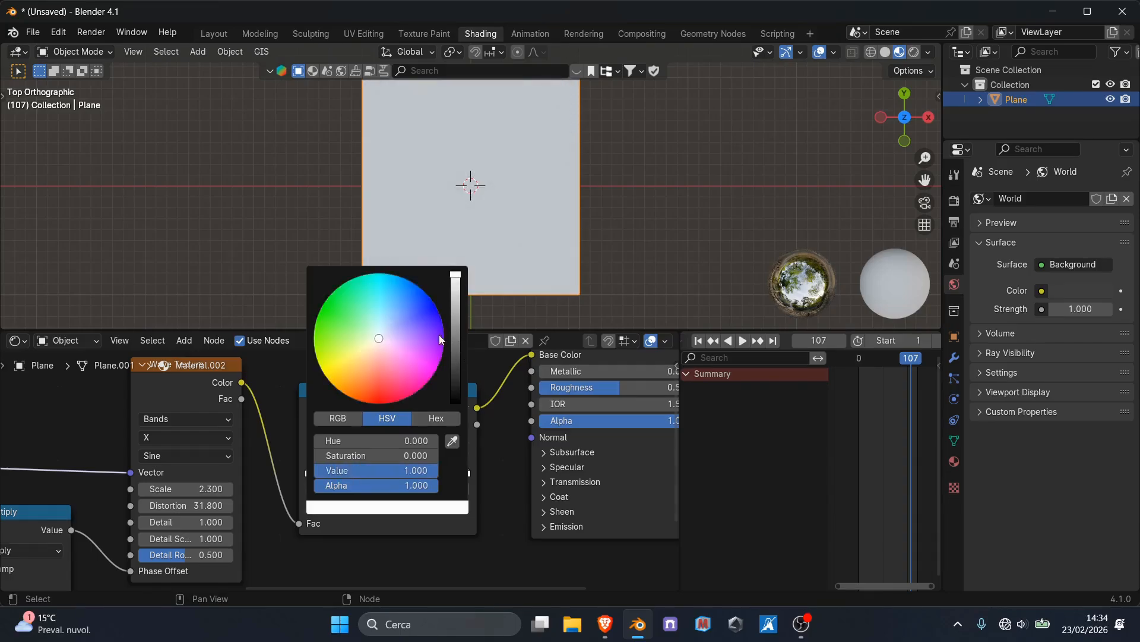
{"action": "left_click", "coordinate": [440, 335]}
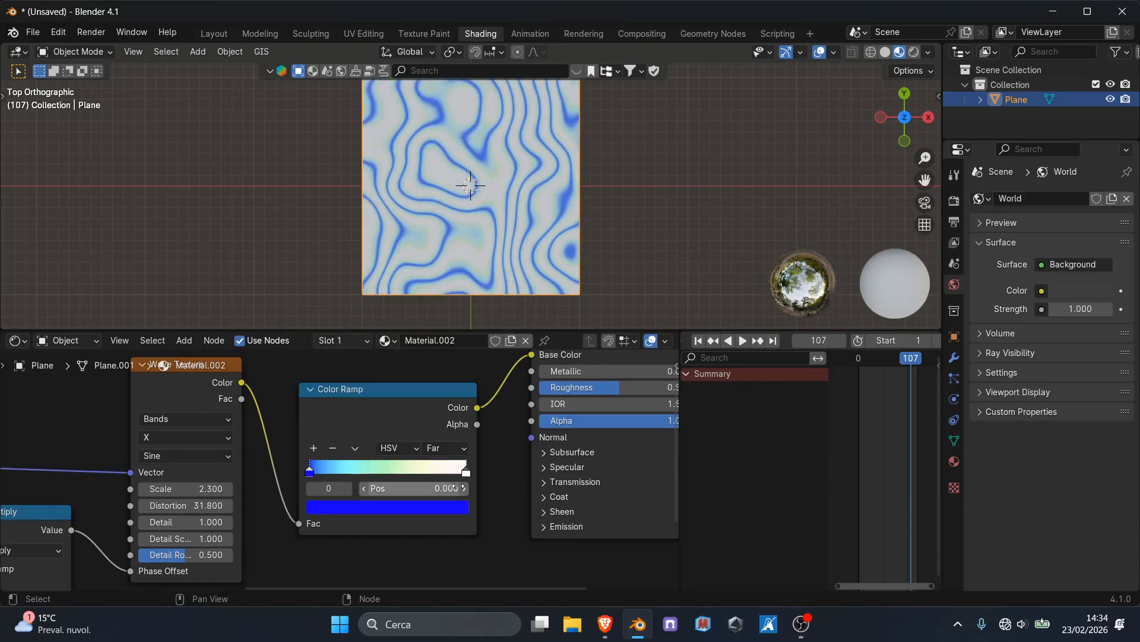
{"action": "left_click", "coordinate": [432, 512]}
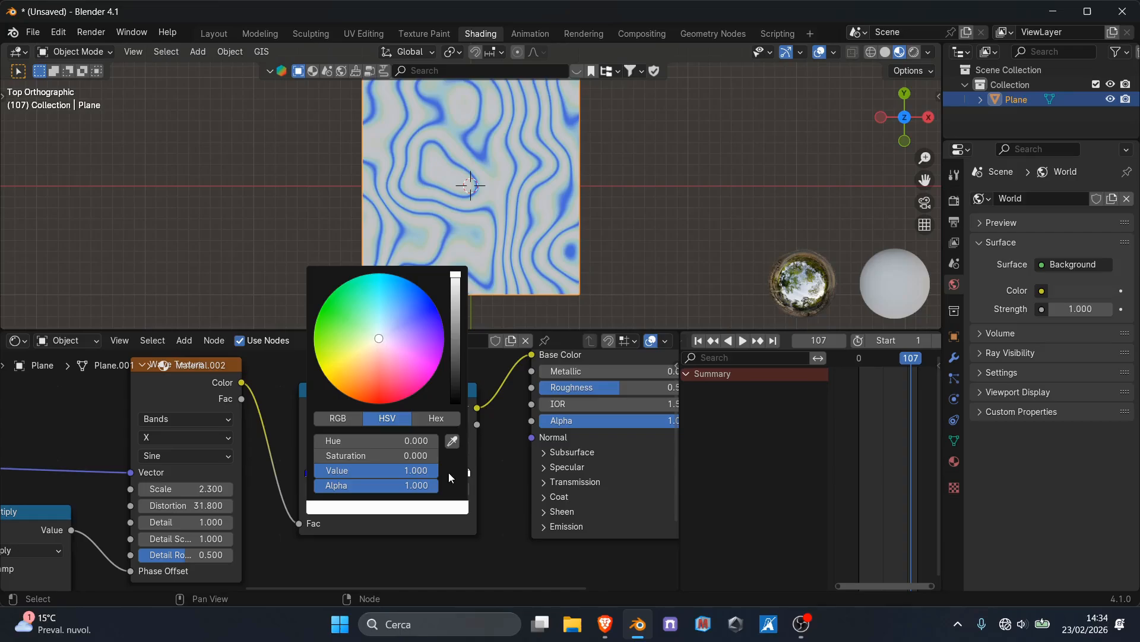
{"action": "left_click", "coordinate": [452, 438]}
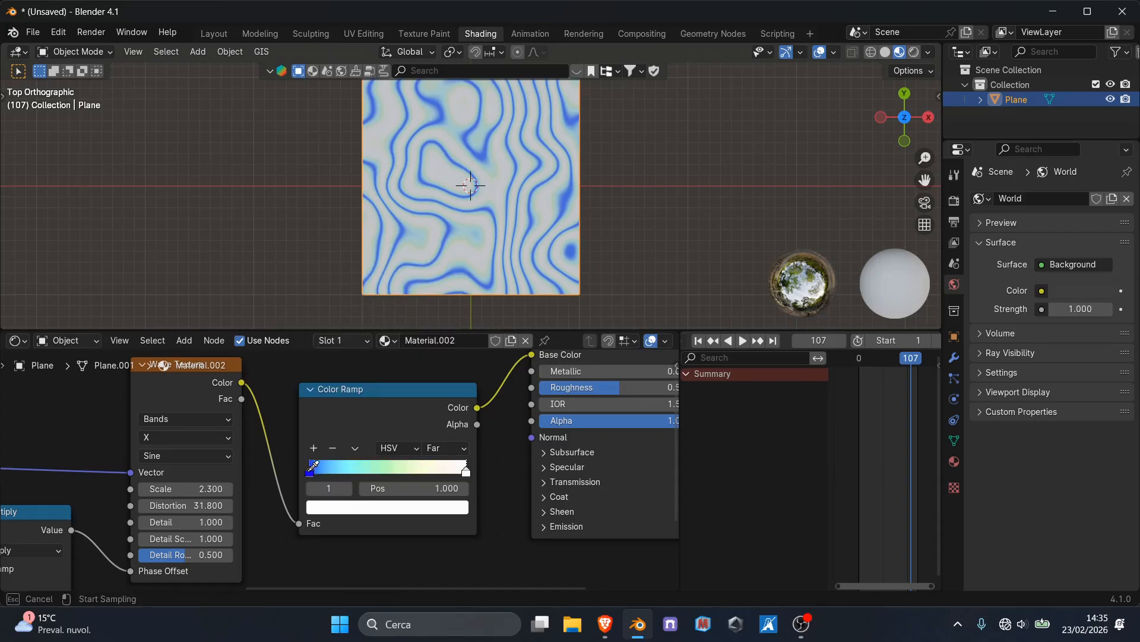
{"action": "left_click", "coordinate": [310, 470]}
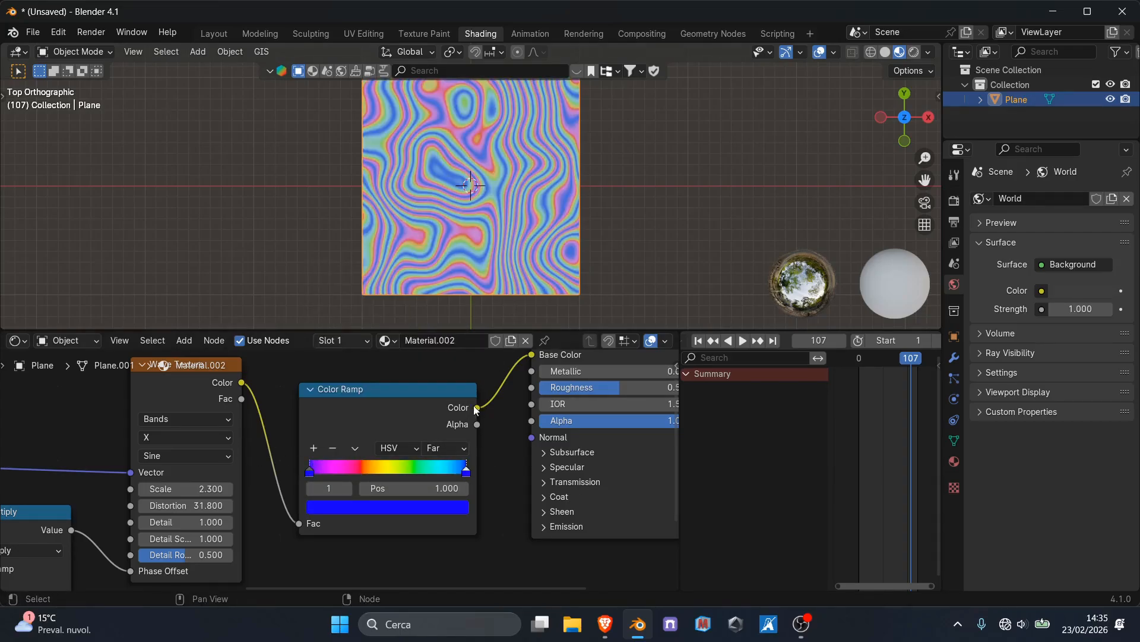
Step: Fine-tune the Wave Texture's Scale and play the animation
{"action": "scroll", "coordinate": [470, 413], "scroll_direction": "up", "scroll_amount": 2}
{"action": "scroll", "coordinate": [332, 529], "scroll_direction": "down", "scroll_amount": 4}
{"action": "middle_click_drag", "start_coordinate": [310, 505], "coordinate": [430, 480]}
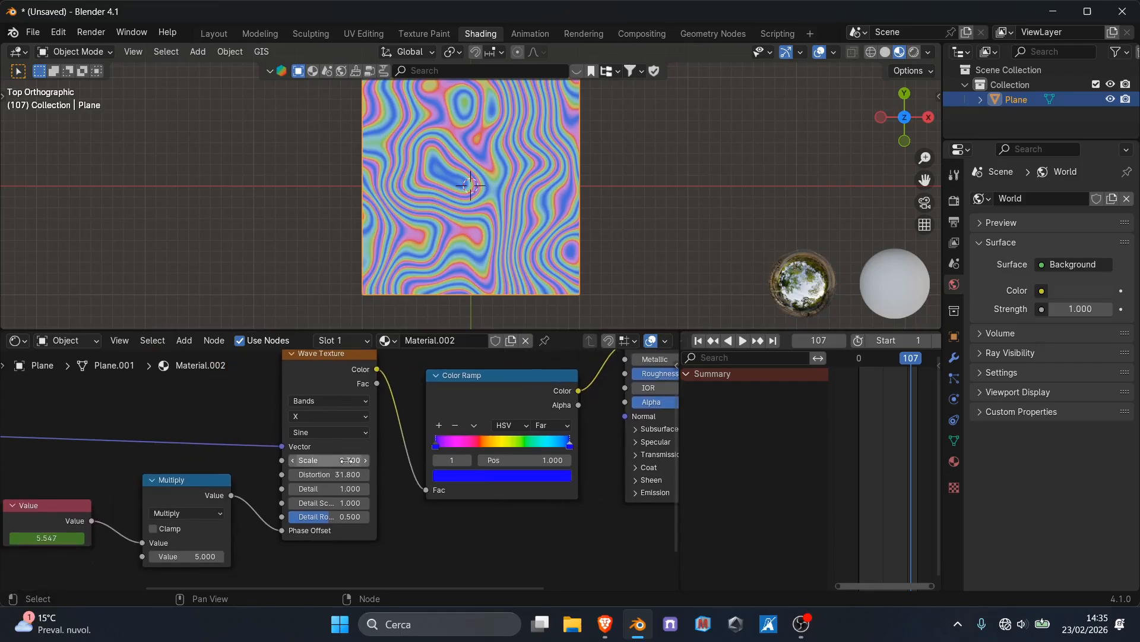
{"action": "mouse_move", "coordinate": [347, 460]}
{"action": "left_mouse_down"}
{"action": "mouse_move", "coordinate": [357, 460]}
{"action": "mouse_move", "coordinate": [345, 460]}
{"action": "left_mouse_up"}
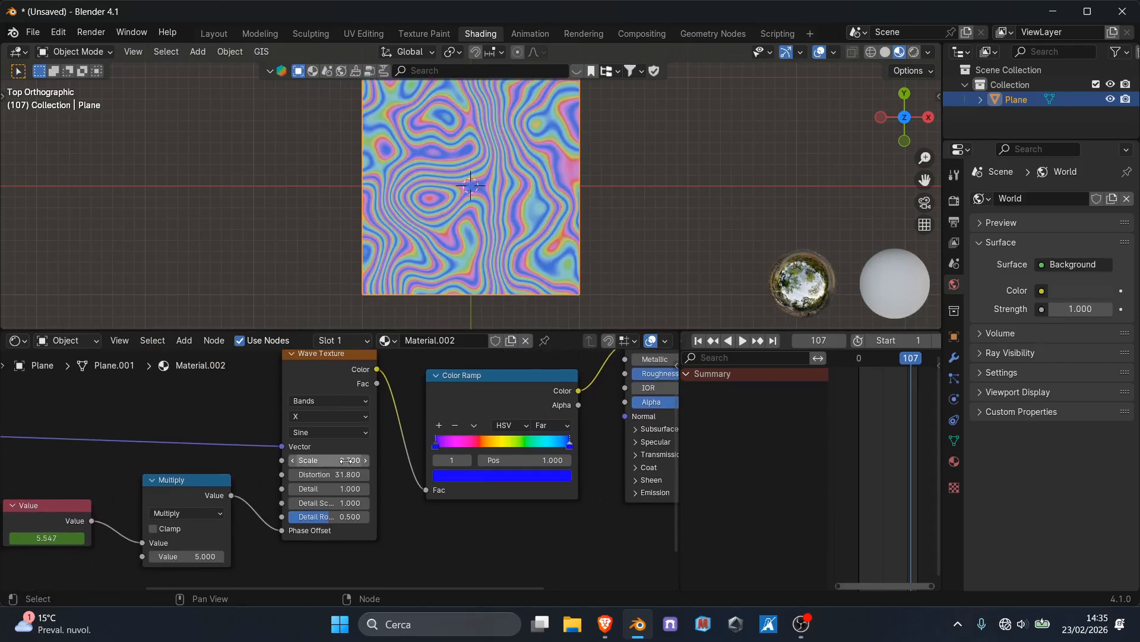
{"action": "key", "text": "space"}
{"action": "scroll", "coordinate": [380, 478], "scroll_direction": "down", "scroll_amount": 3}
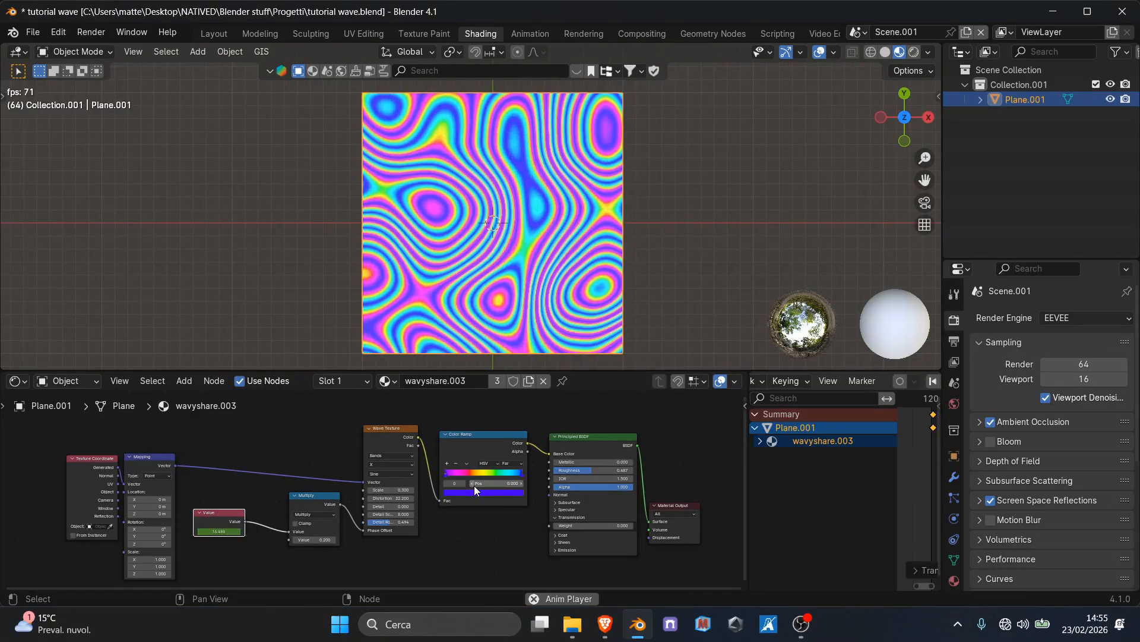
Step: Move the rainbow-patterned plane about -3.01 m along the X axis
{"action": "scroll", "coordinate": [489, 505], "scroll_direction": "up", "scroll_amount": 3}
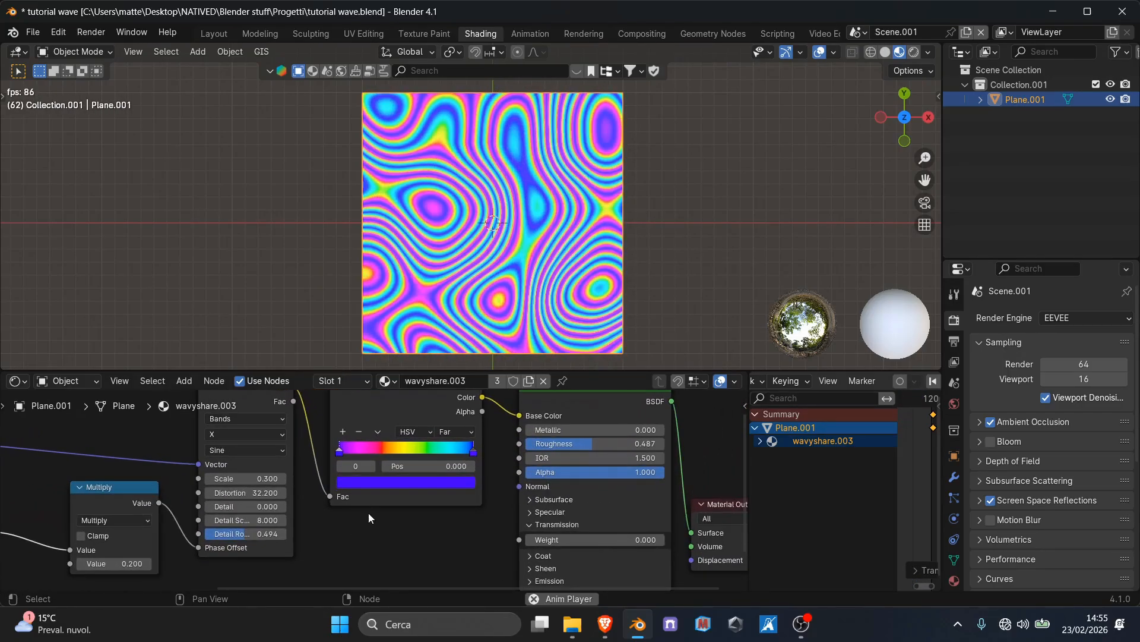
{"action": "middle_click_drag", "start_coordinate": [483, 483], "coordinate": [428, 491]}
{"action": "key", "text": "g"}
{"action": "key", "text": "x"}
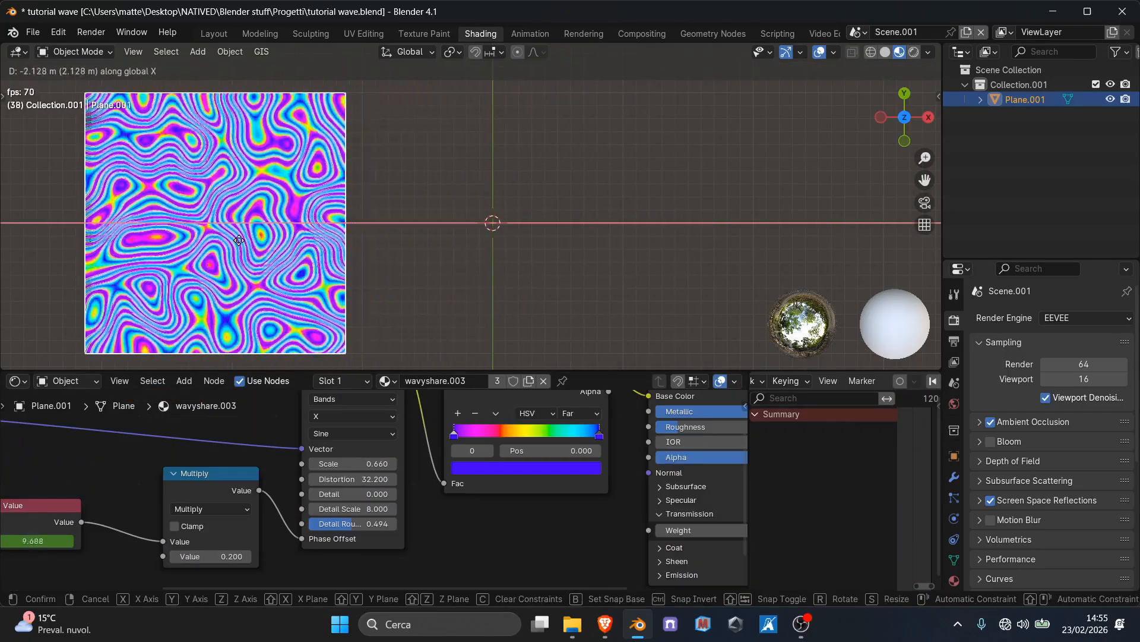
{"action": "left_click", "coordinate": [326, 232]}
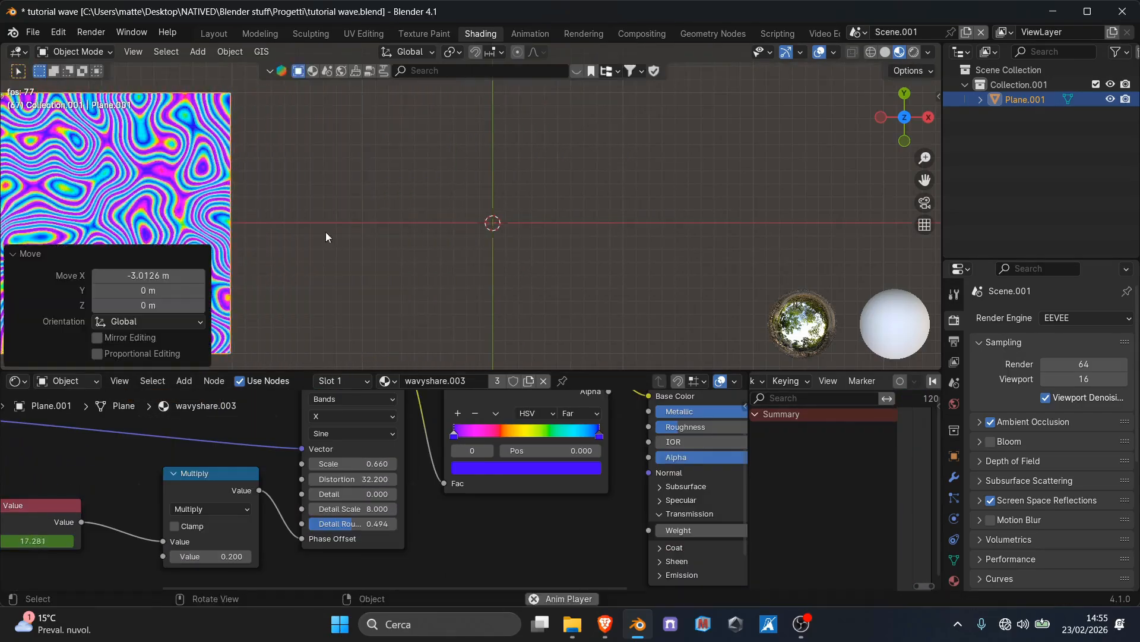
Step: Add a UV sphere at the world origin beside the plane
{"action": "key", "text": "shift+a"}
{"action": "mouse_move", "coordinate": [448, 206]}
{"action": "left_click", "coordinate": [534, 251]}
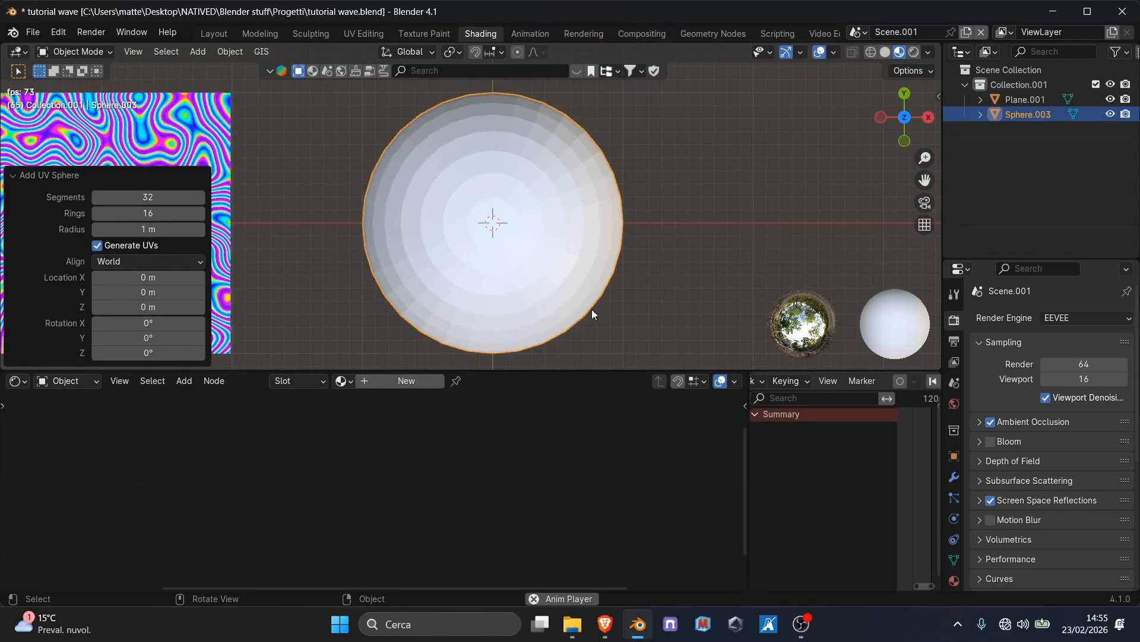
{"action": "scroll", "coordinate": [592, 314], "scroll_direction": "down", "scroll_amount": 3}
Step: Try the existing wavyshare.001 and wavyshare materials on the sphere
{"action": "left_click", "coordinate": [343, 381]}
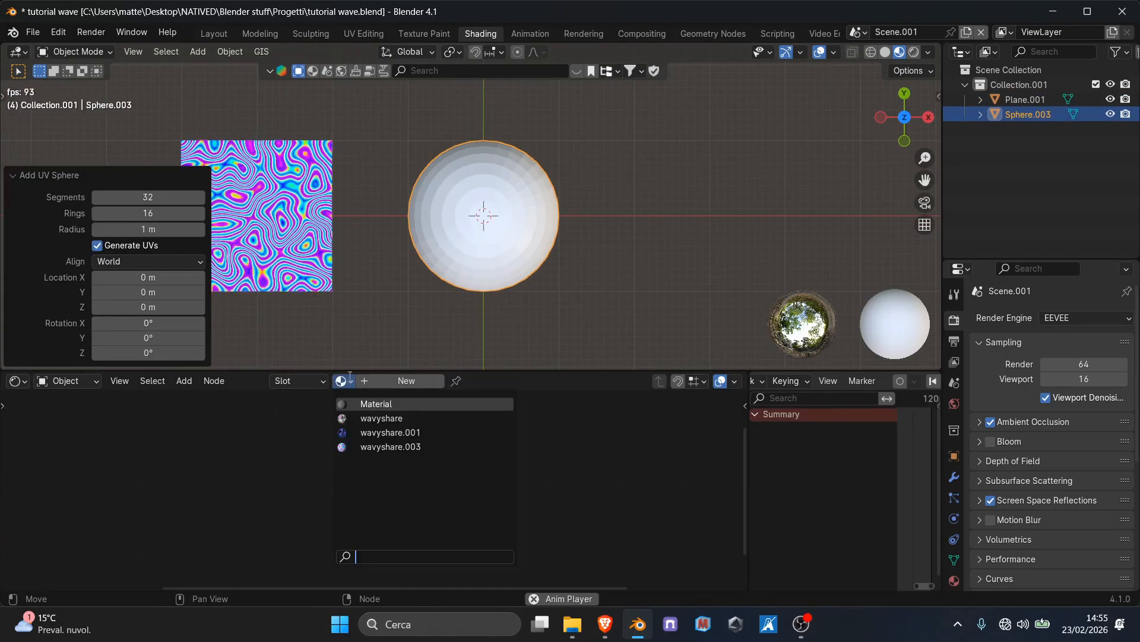
{"action": "left_click", "coordinate": [387, 432]}
{"action": "scroll", "coordinate": [505, 259], "scroll_direction": "up", "scroll_amount": 3}
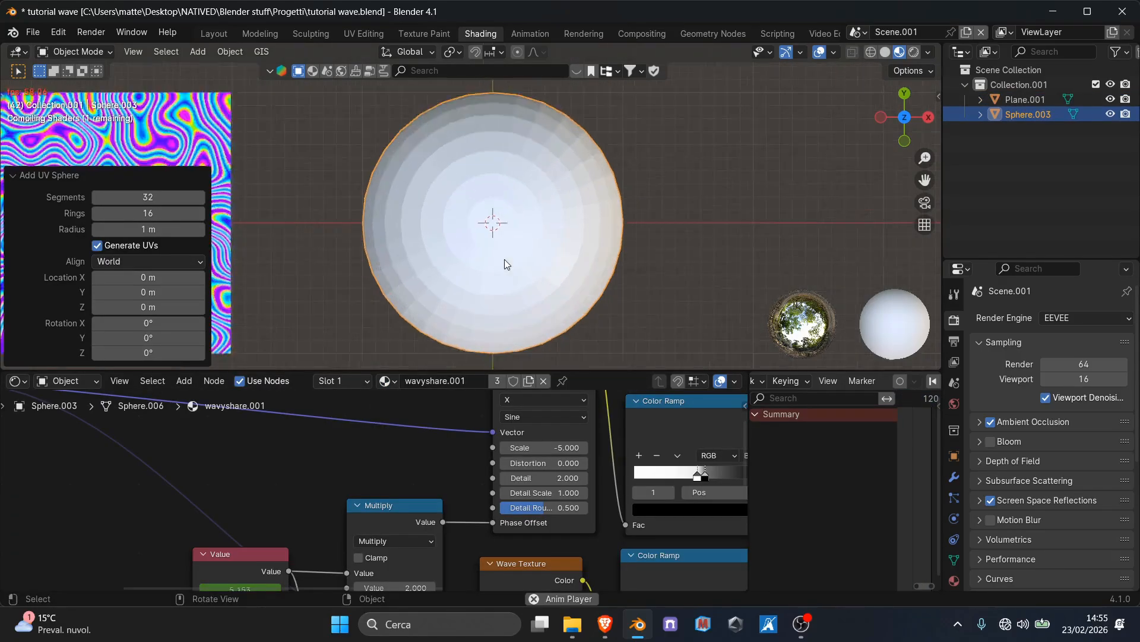
{"action": "left_click", "coordinate": [428, 233]}
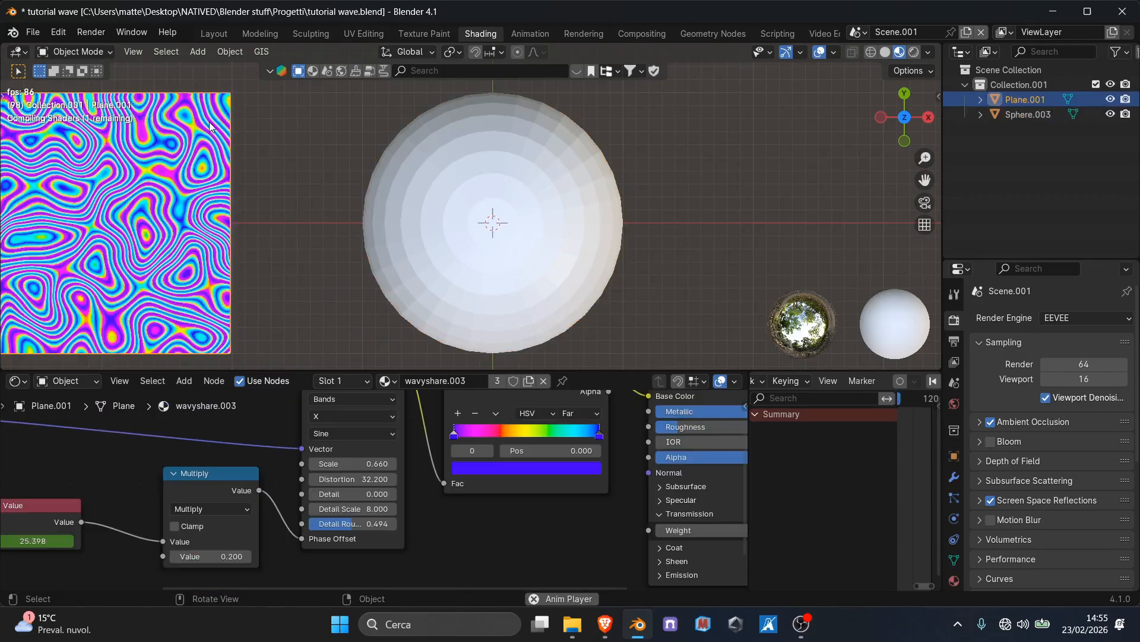
{"action": "left_click", "coordinate": [499, 221]}
{"action": "left_click", "coordinate": [386, 381]}
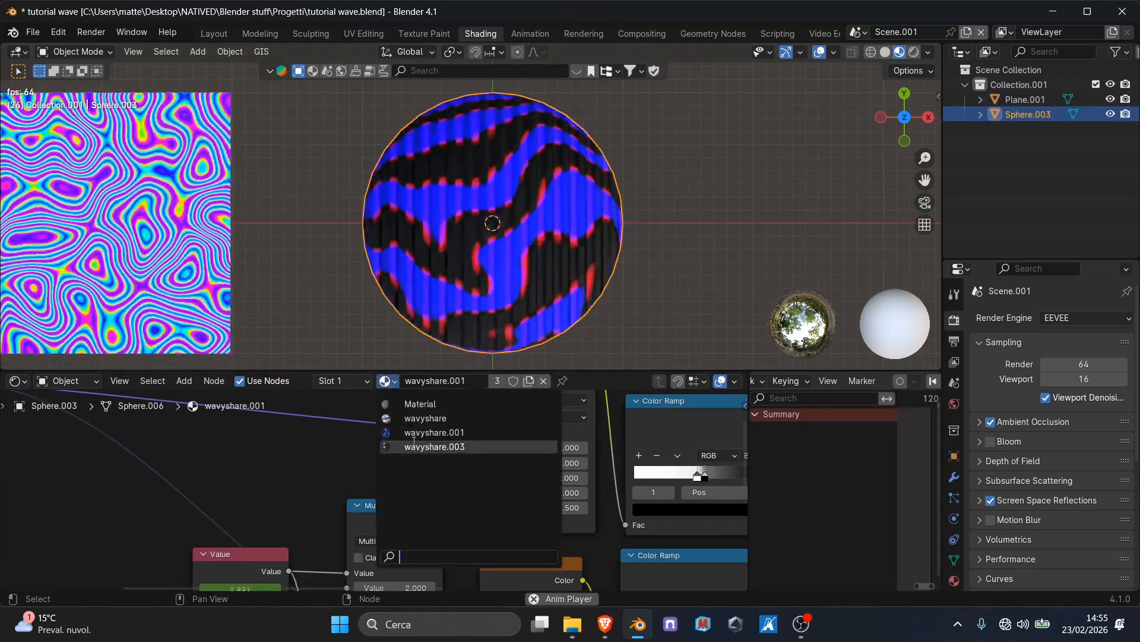
{"action": "left_click", "coordinate": [416, 419]}
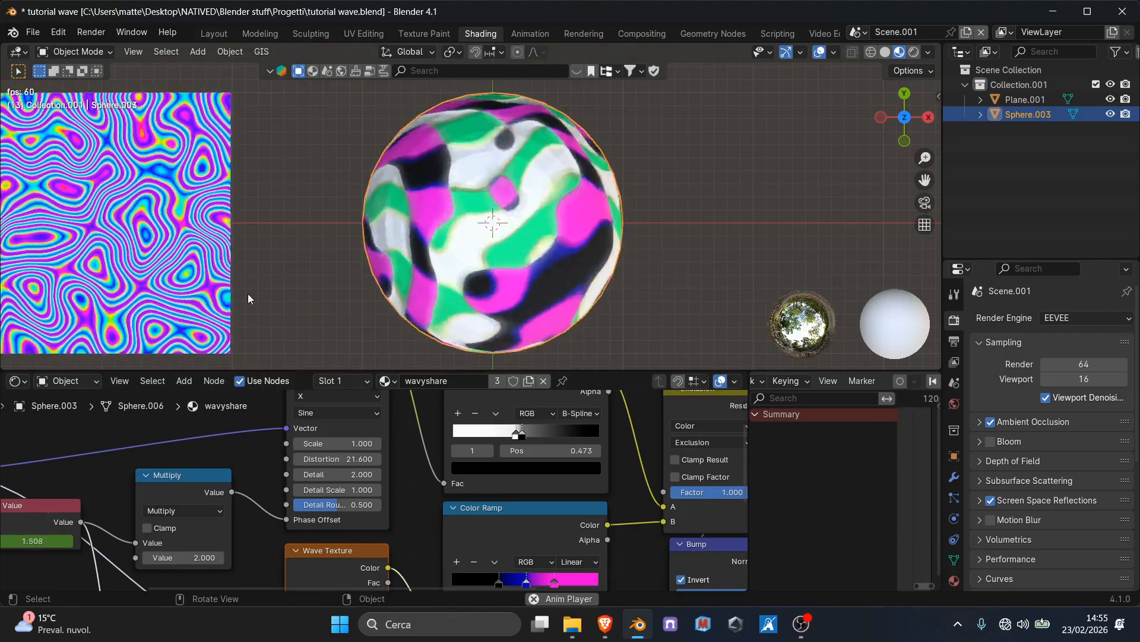
Step: Assign the existing wavyshare.003 material to the sphere
{"action": "left_click", "coordinate": [362, 262]}
{"action": "left_click", "coordinate": [461, 266]}
{"action": "left_click", "coordinate": [386, 380]}
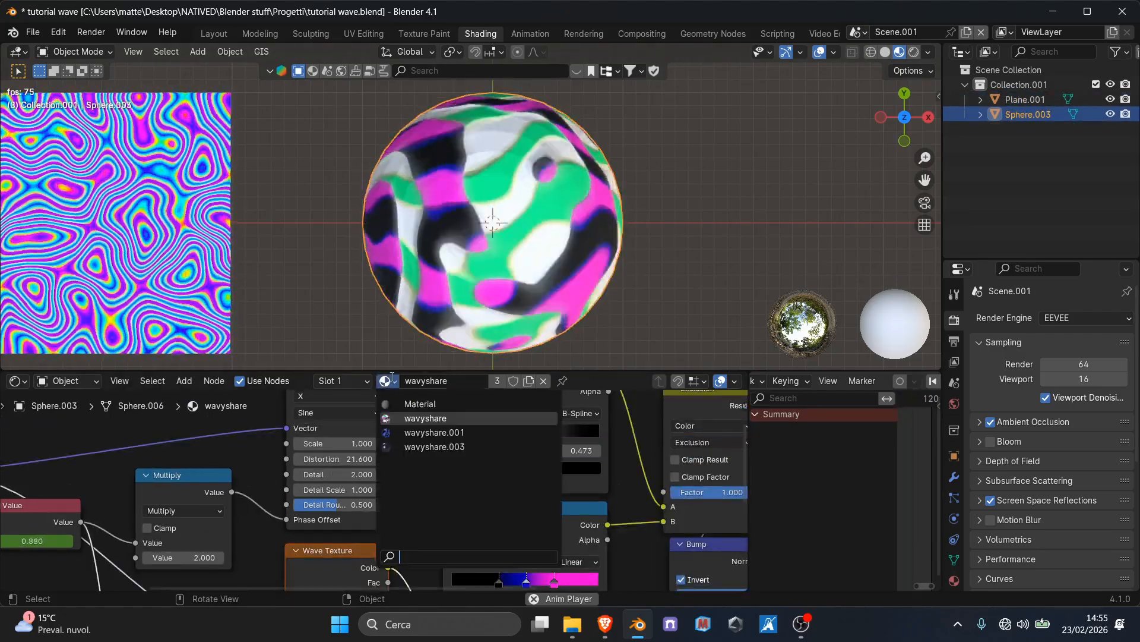
{"action": "left_click", "coordinate": [434, 447]}
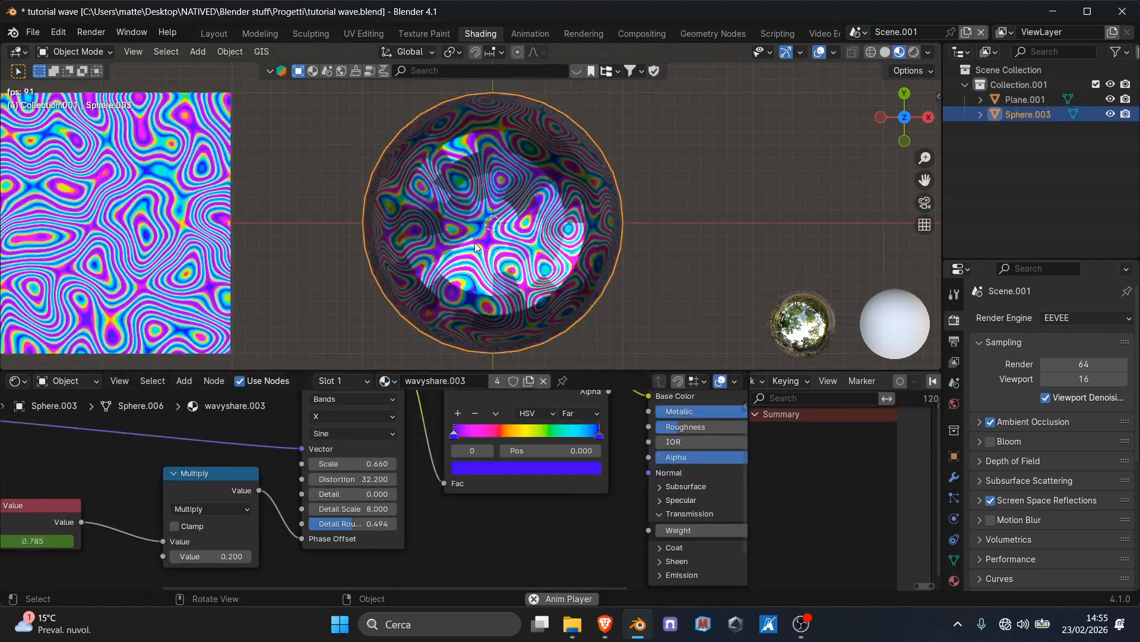
Step: Shade the sphere smooth and deselect it
{"action": "right_click", "coordinate": [475, 242]}
{"action": "left_click", "coordinate": [475, 237]}
{"action": "left_click", "coordinate": [691, 229]}
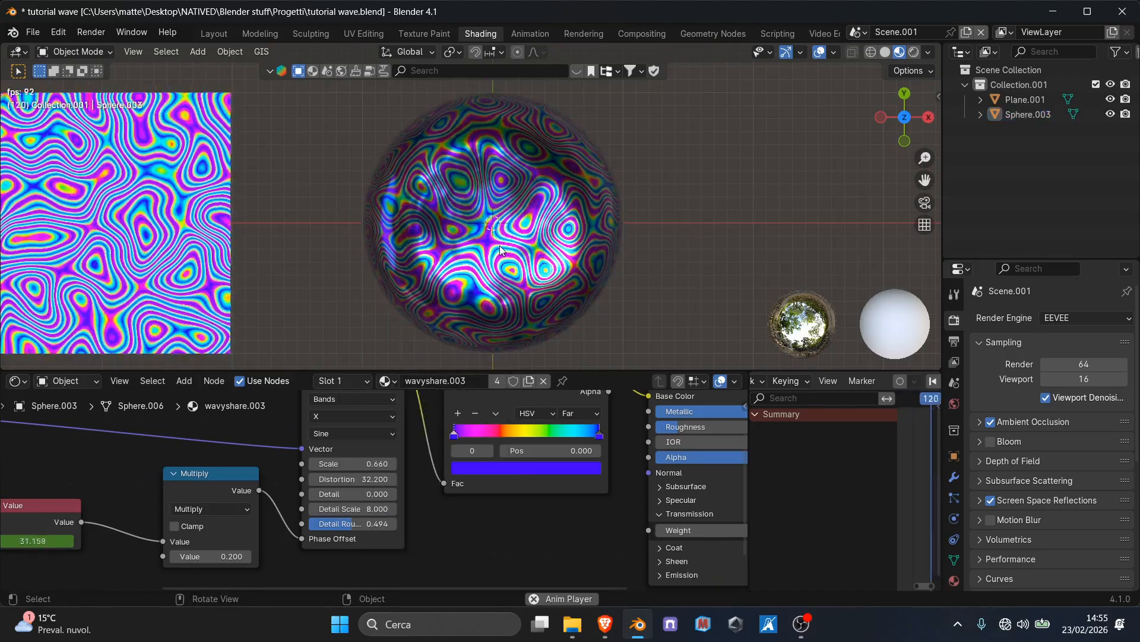
{"action": "scroll", "coordinate": [575, 246], "scroll_direction": "down", "scroll_amount": 5}
{"action": "scroll", "coordinate": [570, 246], "scroll_direction": "up", "scroll_amount": 5}
{"action": "middle_click_drag", "start_coordinate": [493, 245], "coordinate": [514, 212]}
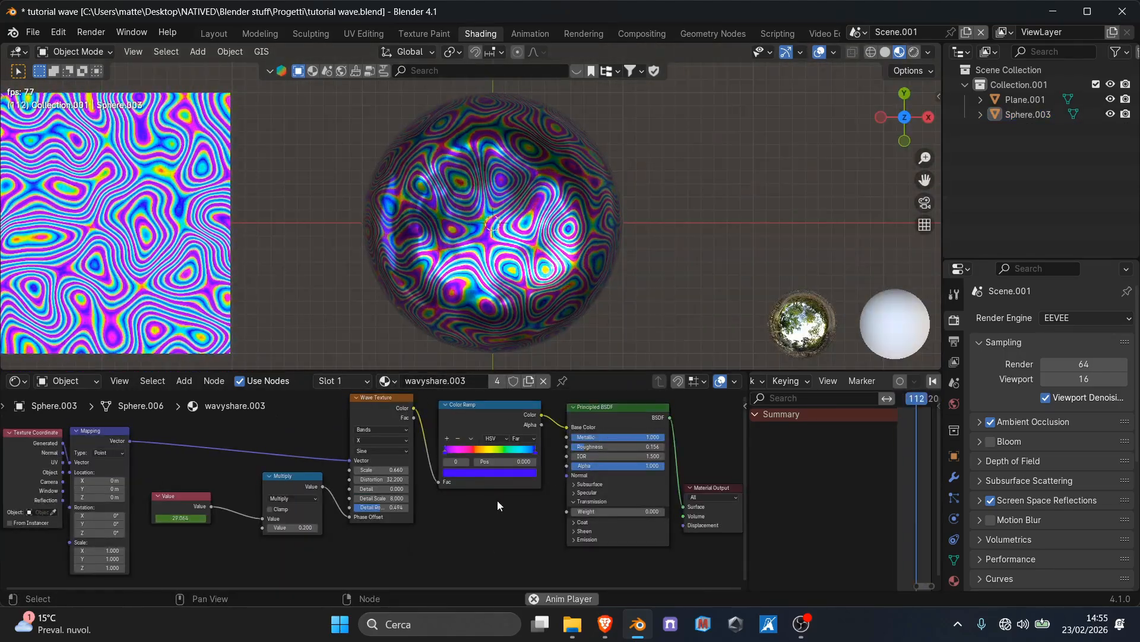
{"action": "scroll", "coordinate": [498, 500], "scroll_direction": "down", "scroll_amount": 1}
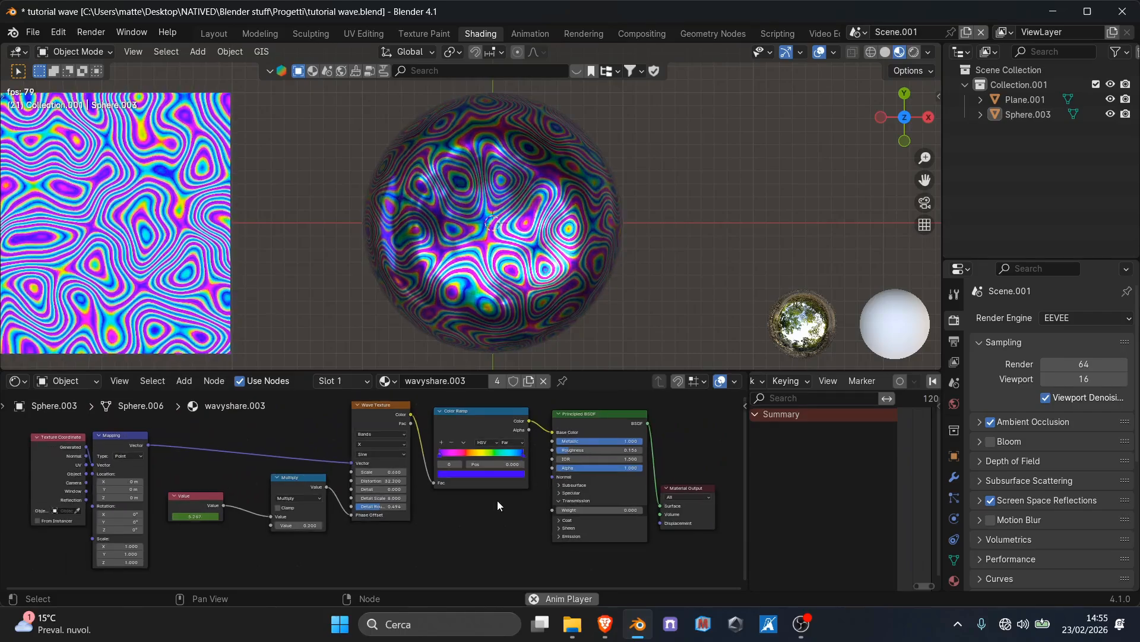